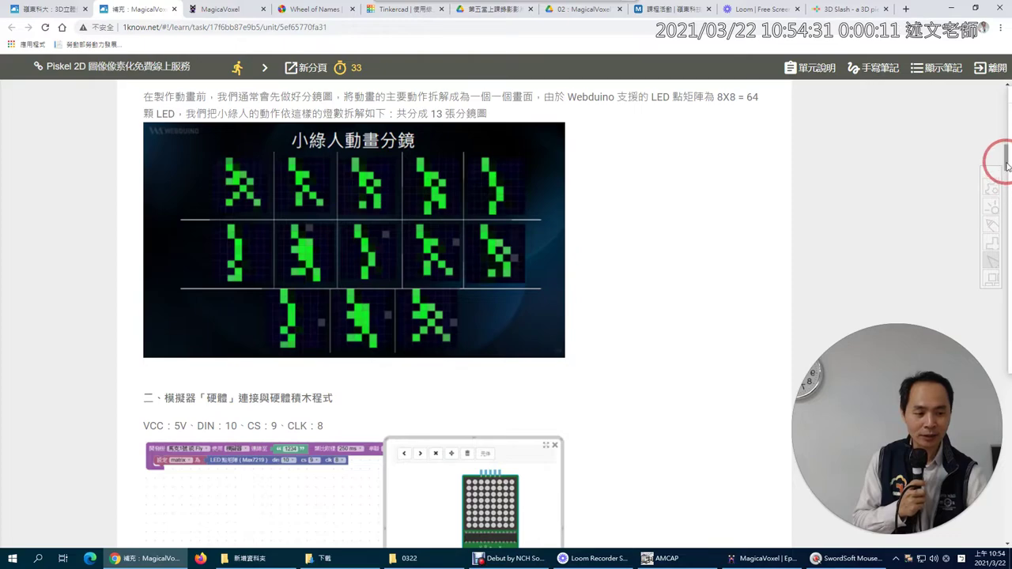
# Follow the piskelapp.com link in the lesson's section on 8 X 8 pixel art and open the Megaman example sprite.
pyautogui.moveTo(1007, 173); pyautogui.dragTo(1007, 330)
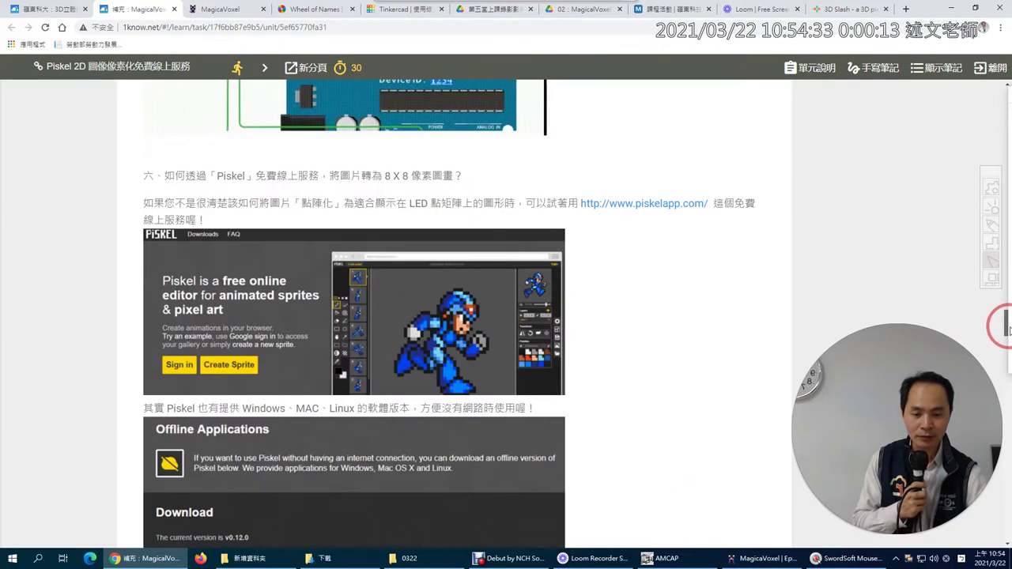
pyautogui.click(225, 176)
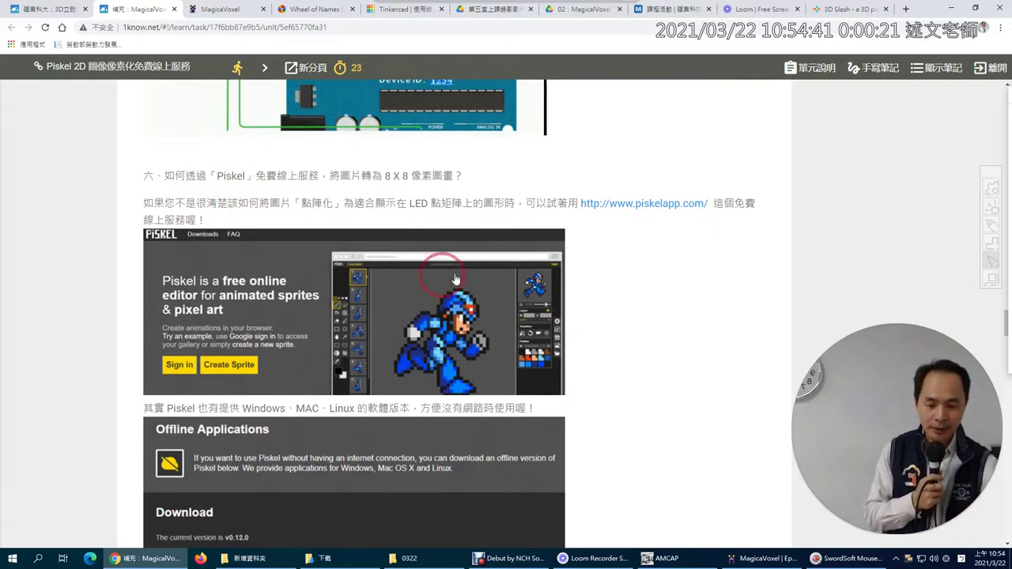
pyautogui.click(674, 205)
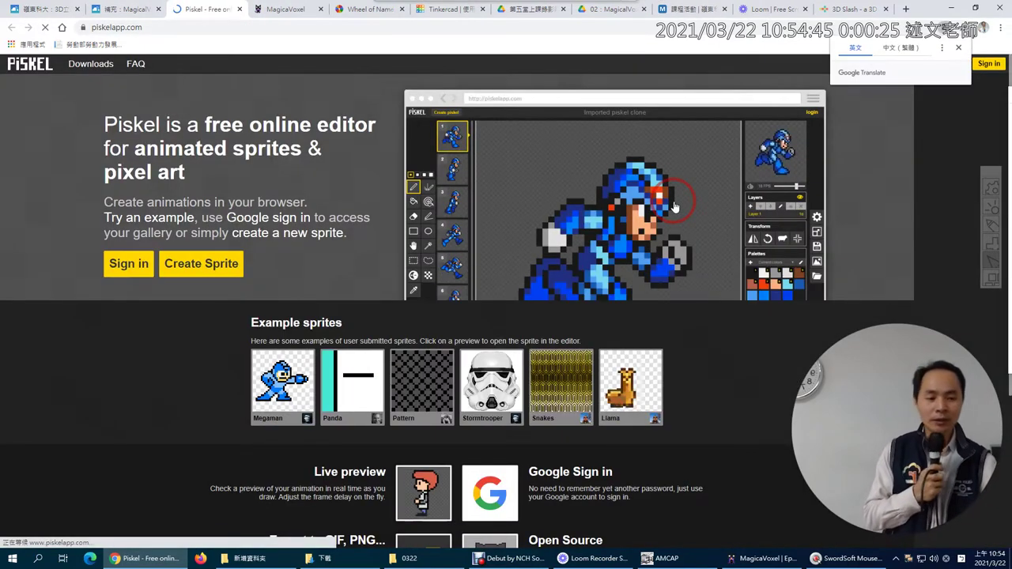
pyautogui.click(960, 47)
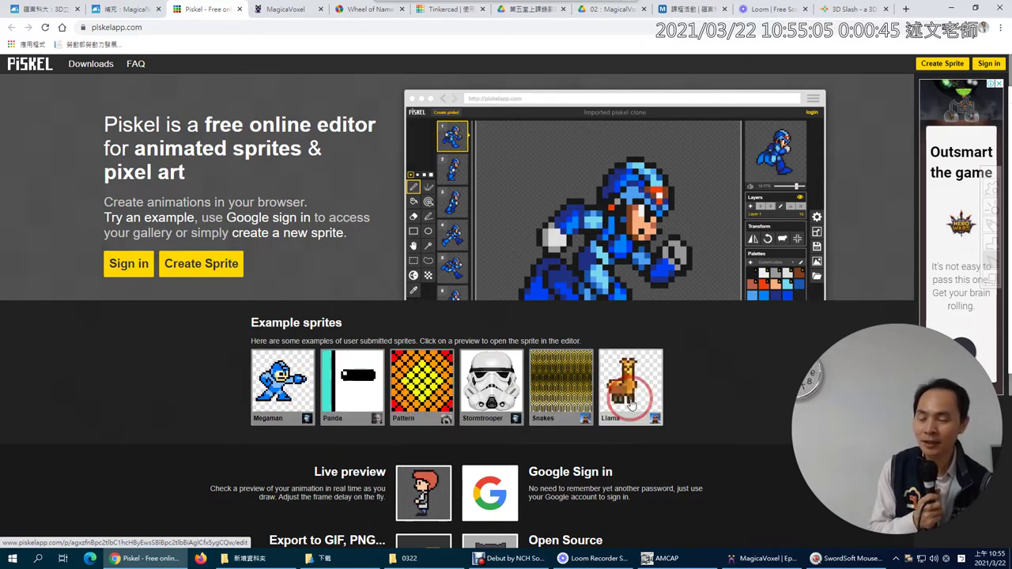
pyautogui.click(282, 392)
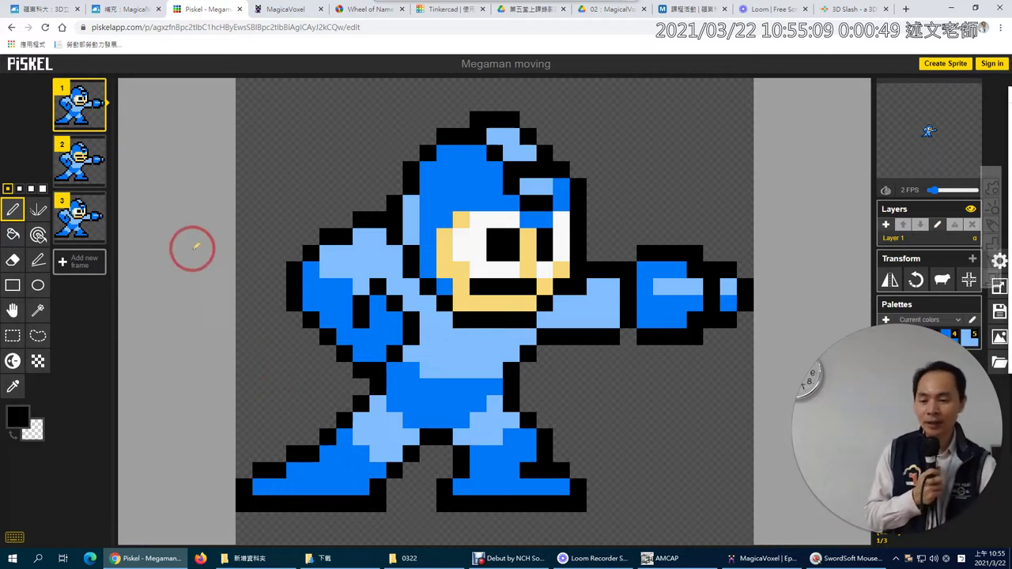
# Look through the three animation frames of the Megaman sprite to compare the poses and eyes.
pyautogui.click(82, 159)
pyautogui.click(89, 222)
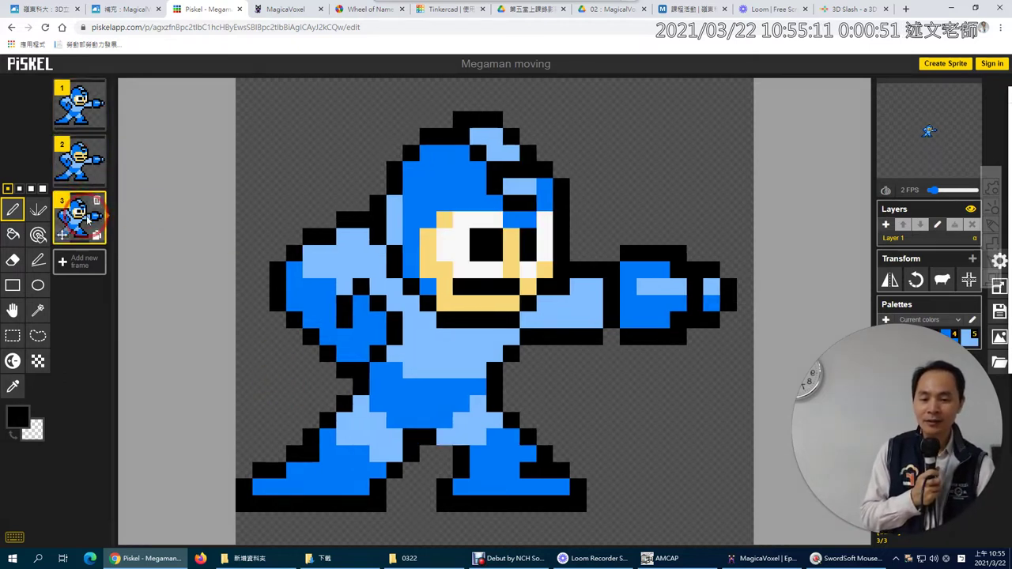
pyautogui.click(79, 102)
pyautogui.click(81, 160)
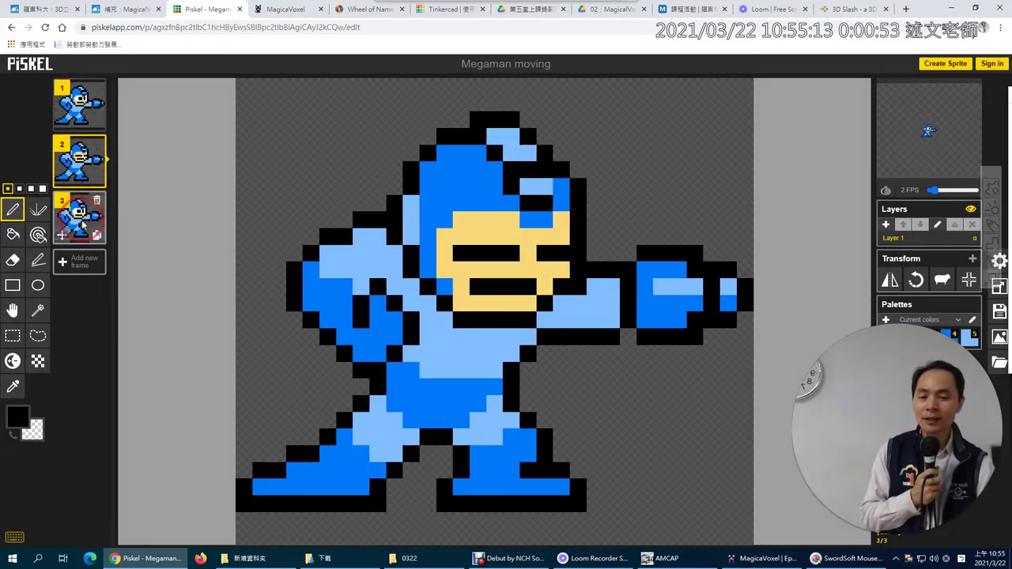
pyautogui.click(82, 224)
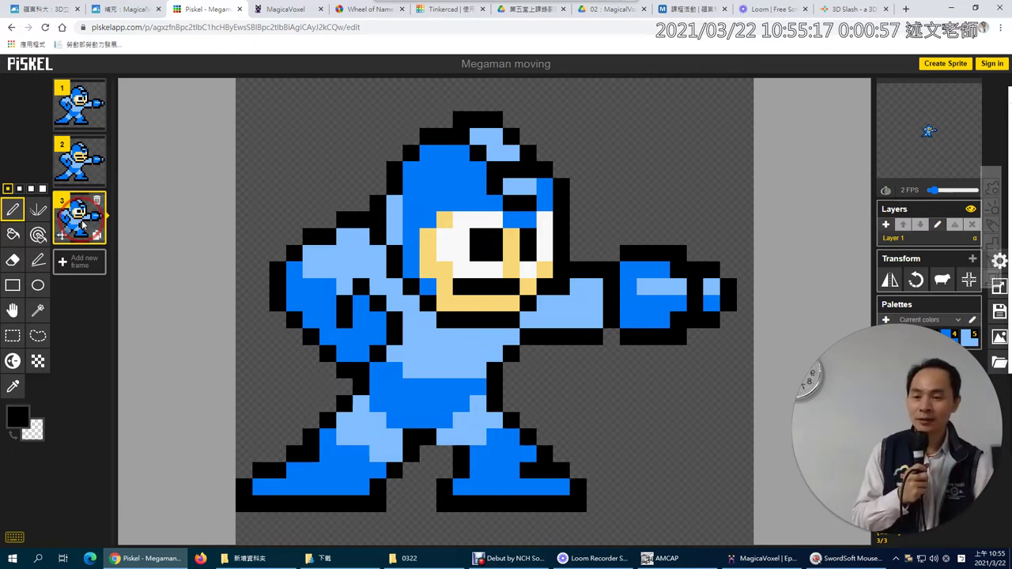
pyautogui.click(79, 162)
pyautogui.click(76, 111)
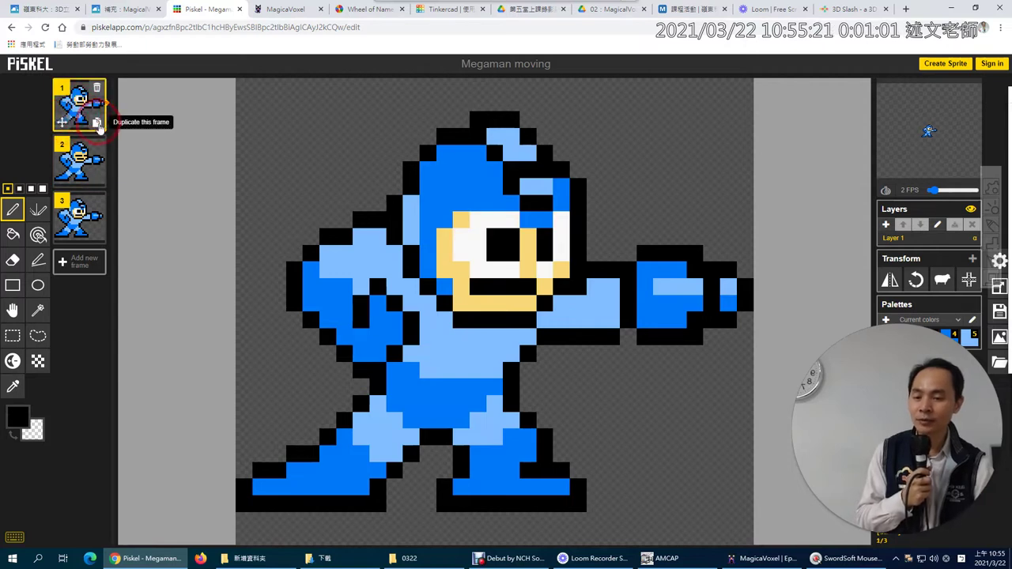
# Add a new blank frame after frame 3 and set the primary colour to blue #438df0.
pyautogui.click(79, 260)
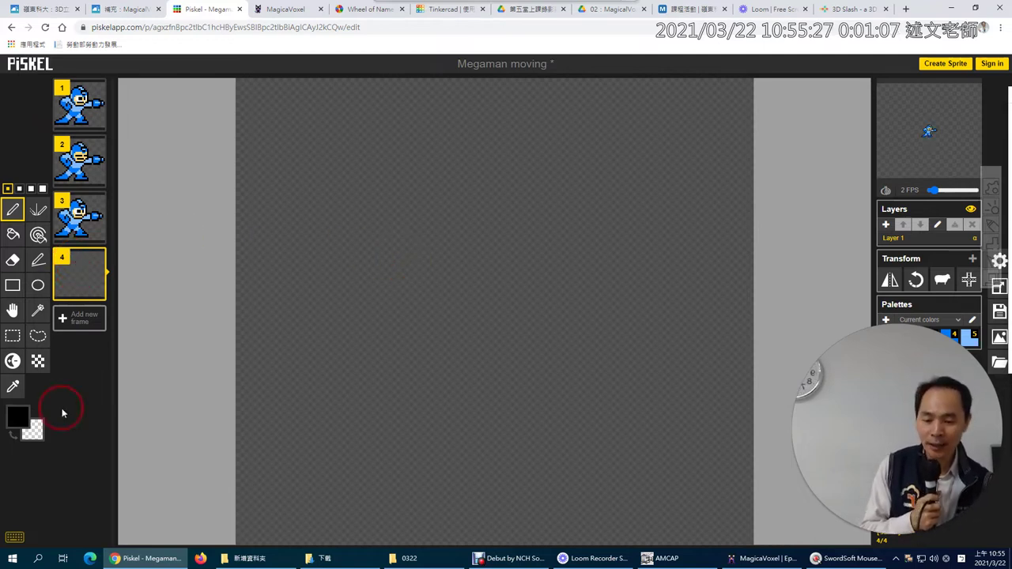
pyautogui.click(20, 419)
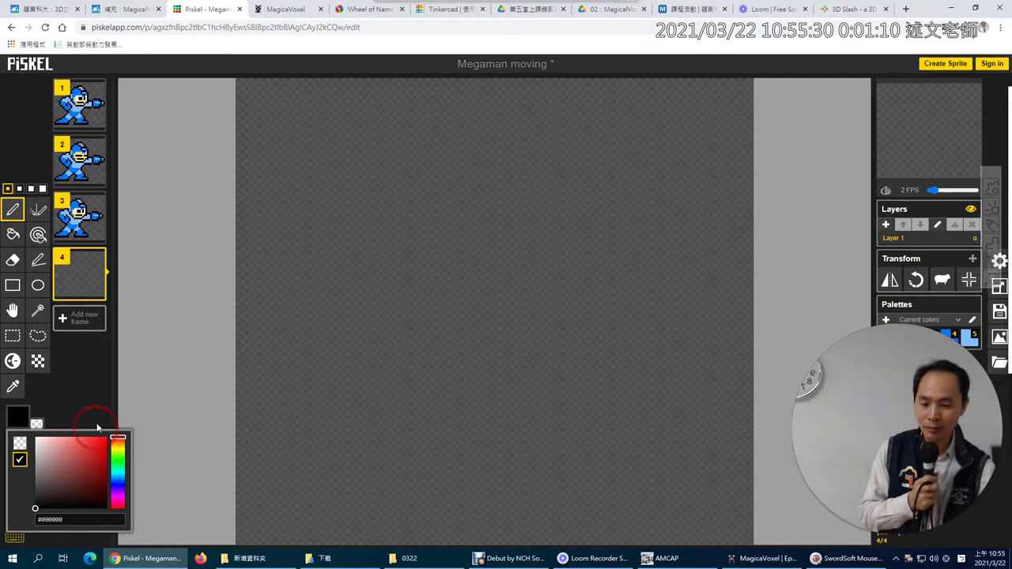
pyautogui.click(119, 485)
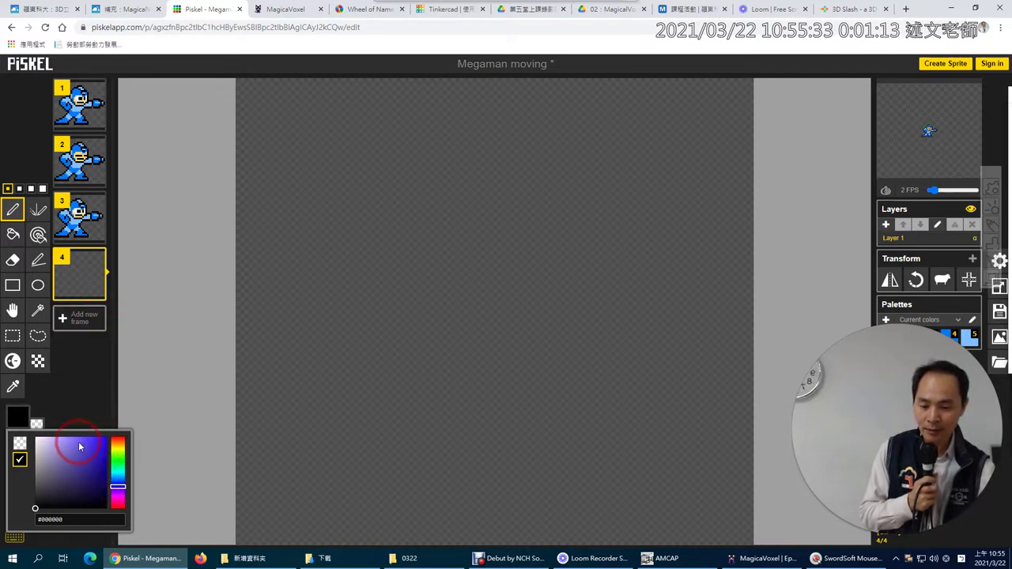
pyautogui.click(78, 439)
pyautogui.click(118, 480)
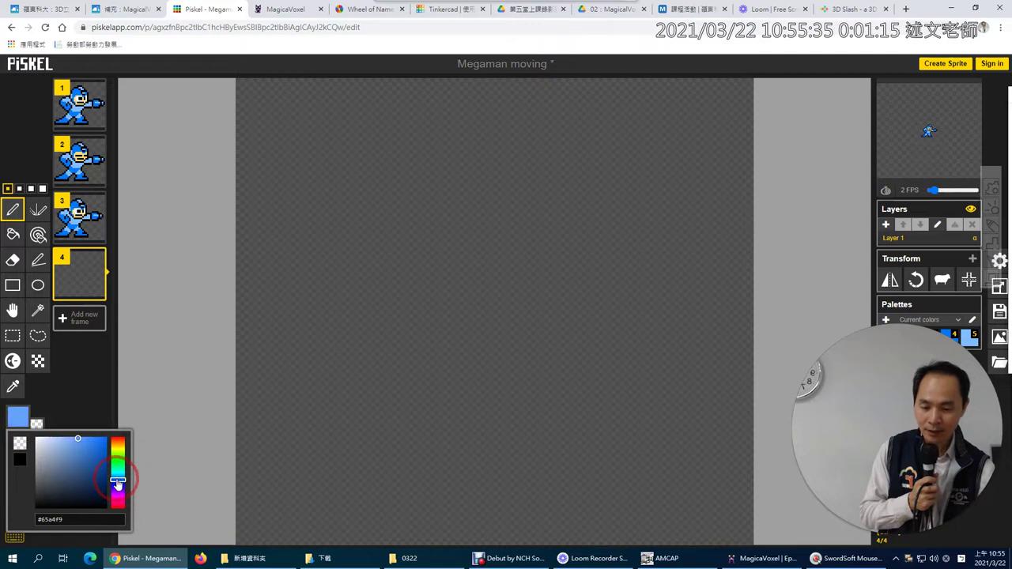
pyautogui.click(80, 443)
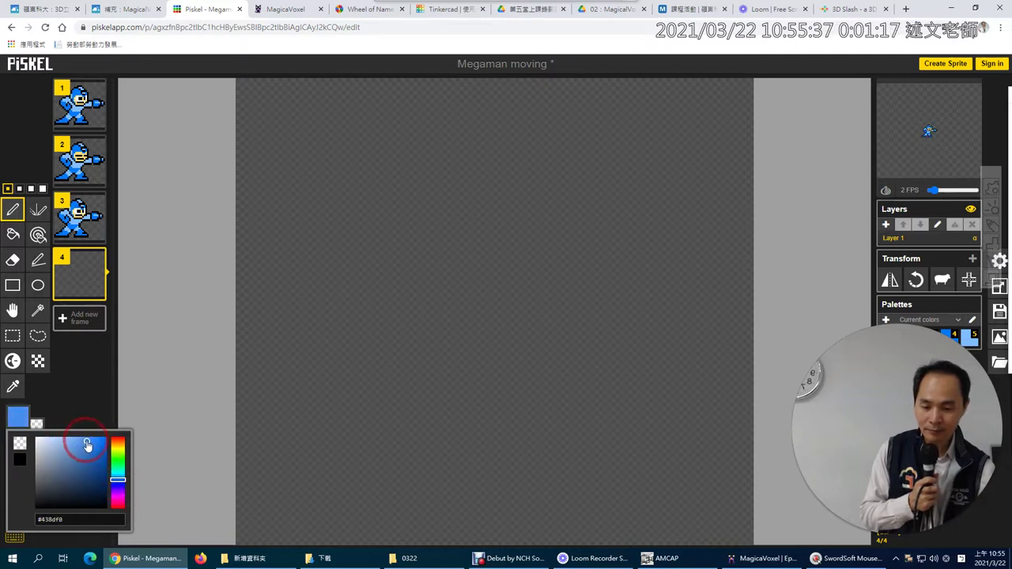
pyautogui.click(146, 350)
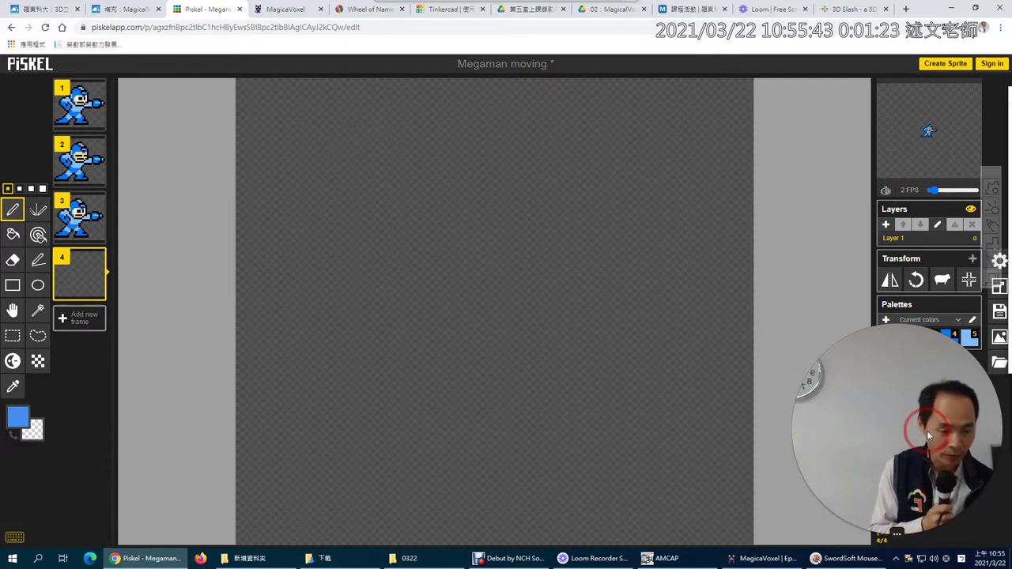
pyautogui.click(879, 537)
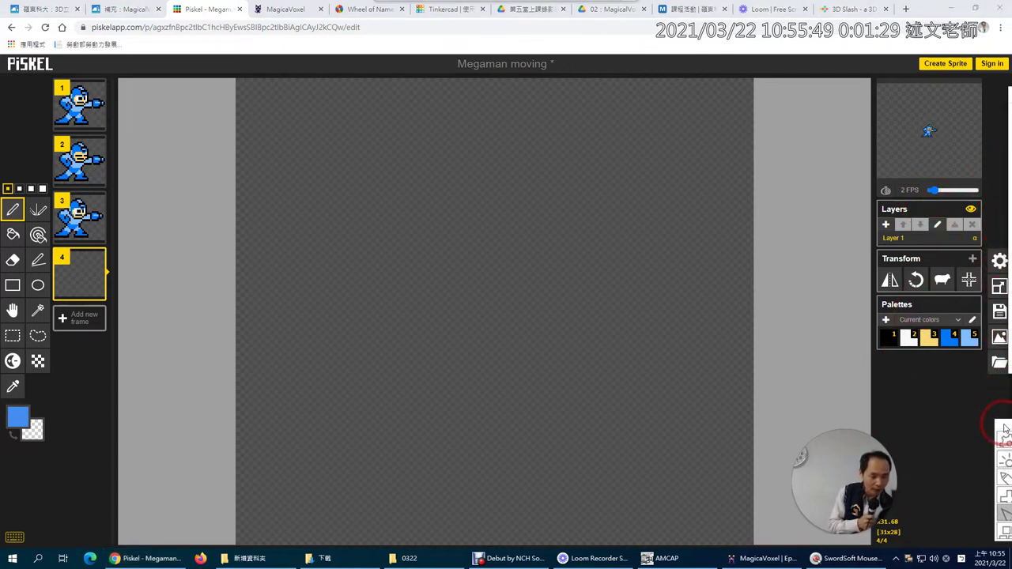
pyautogui.moveTo(937, 161)
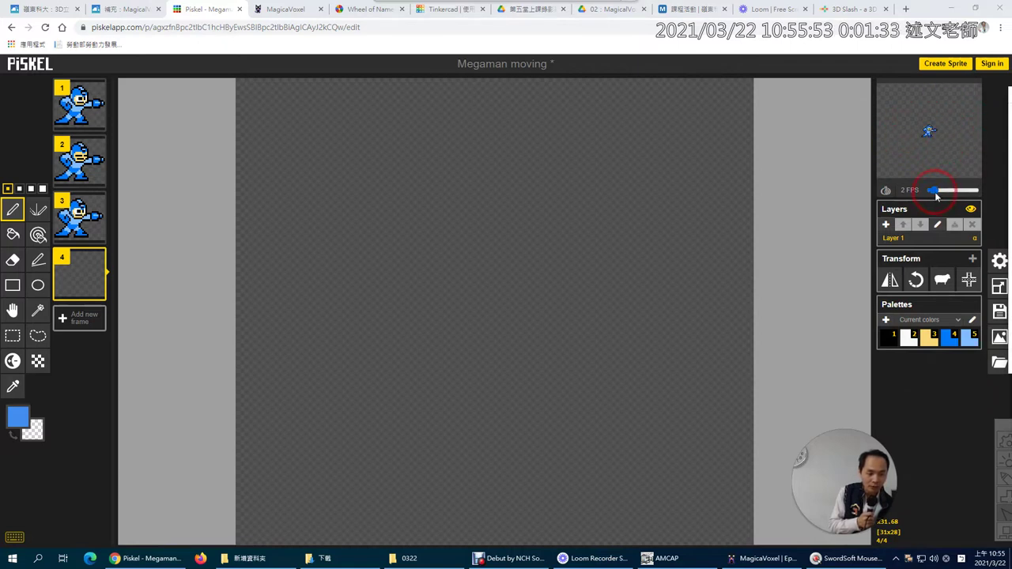
pyautogui.click(192, 355)
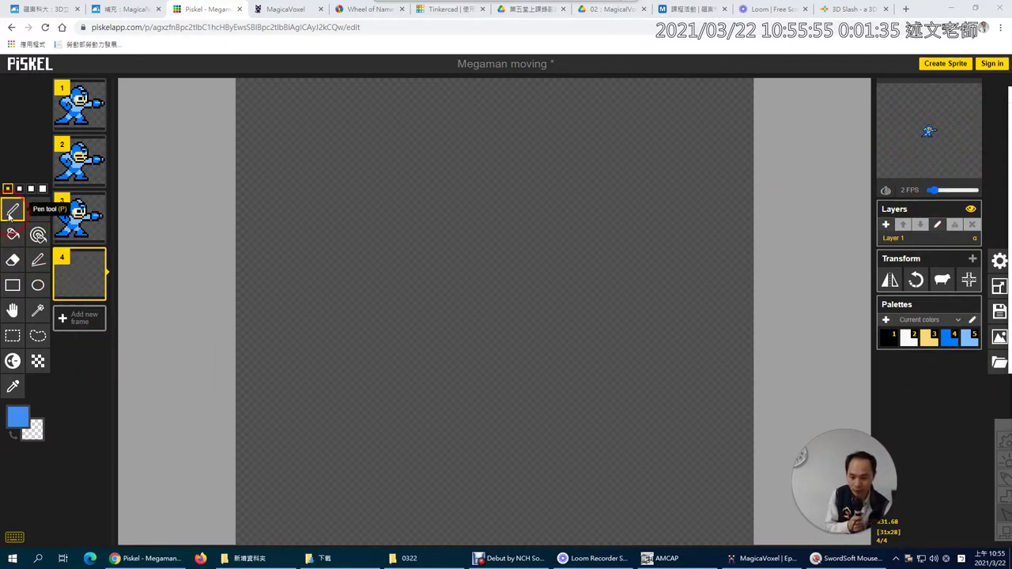
# Try the 4-pixel and 1-pixel pen sizes with a short blue test stroke on frame 4 and erase the stroke.
pyautogui.click(8, 189)
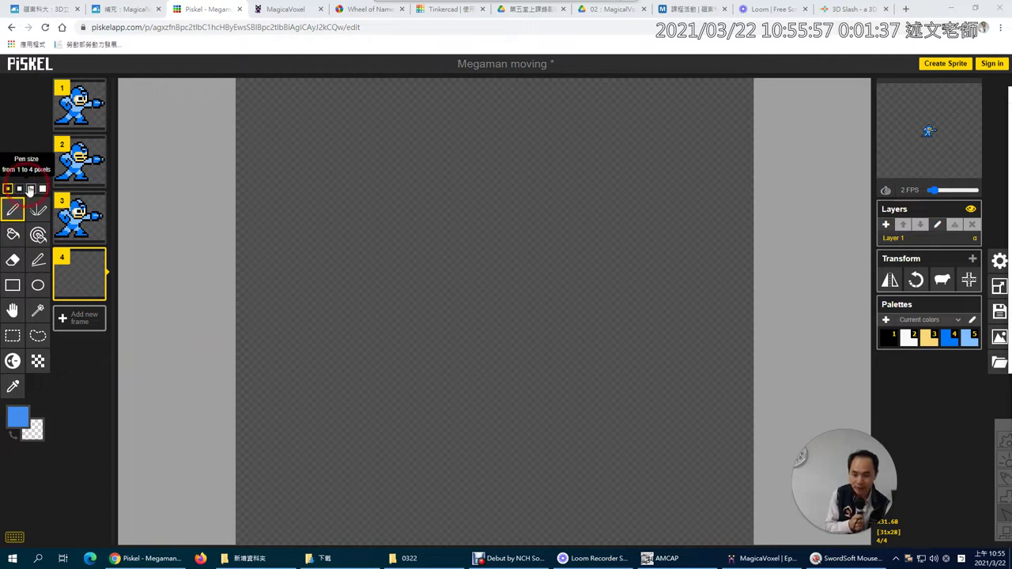
pyautogui.click(43, 189)
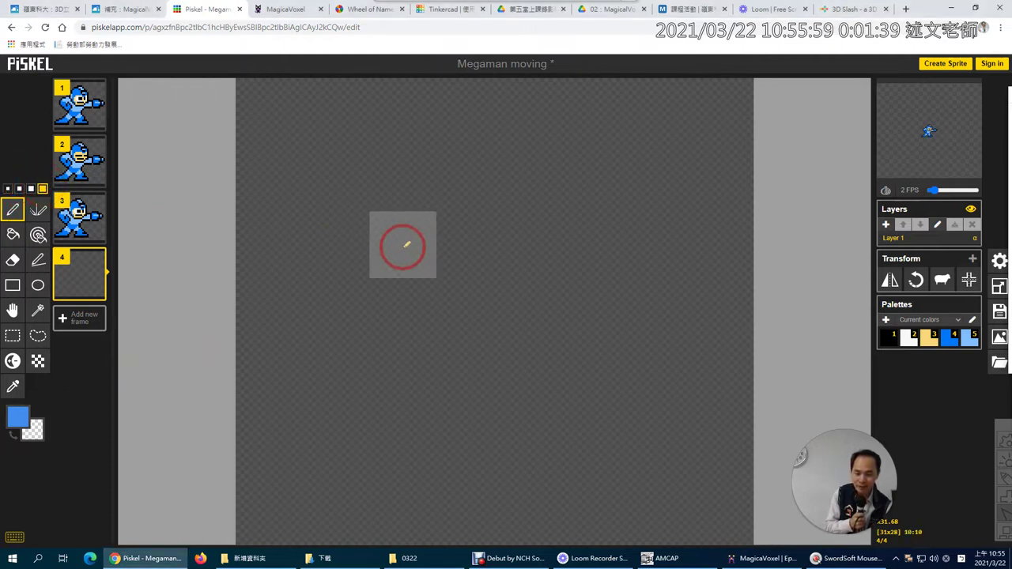
pyautogui.click(9, 189)
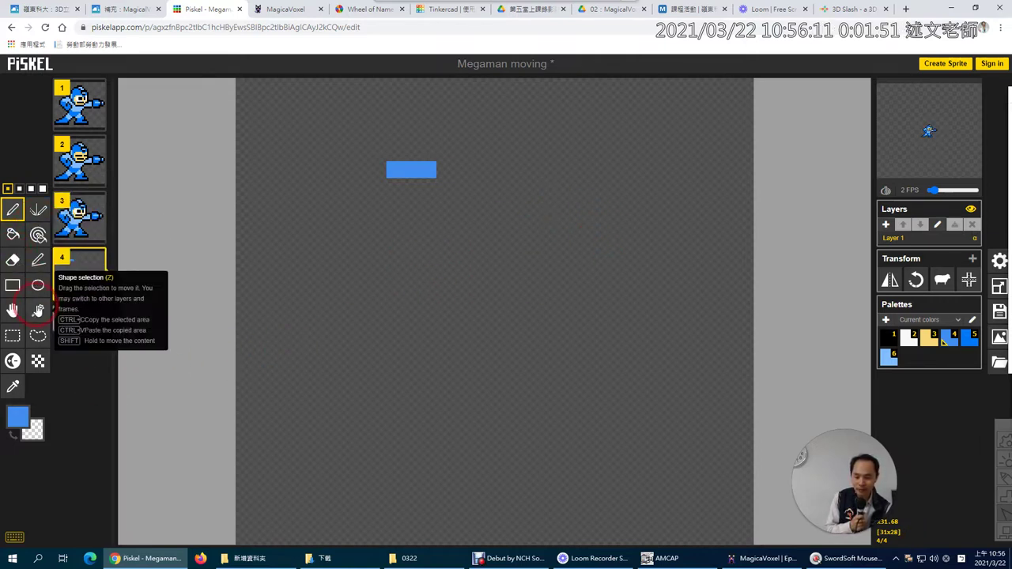
pyautogui.click(14, 260)
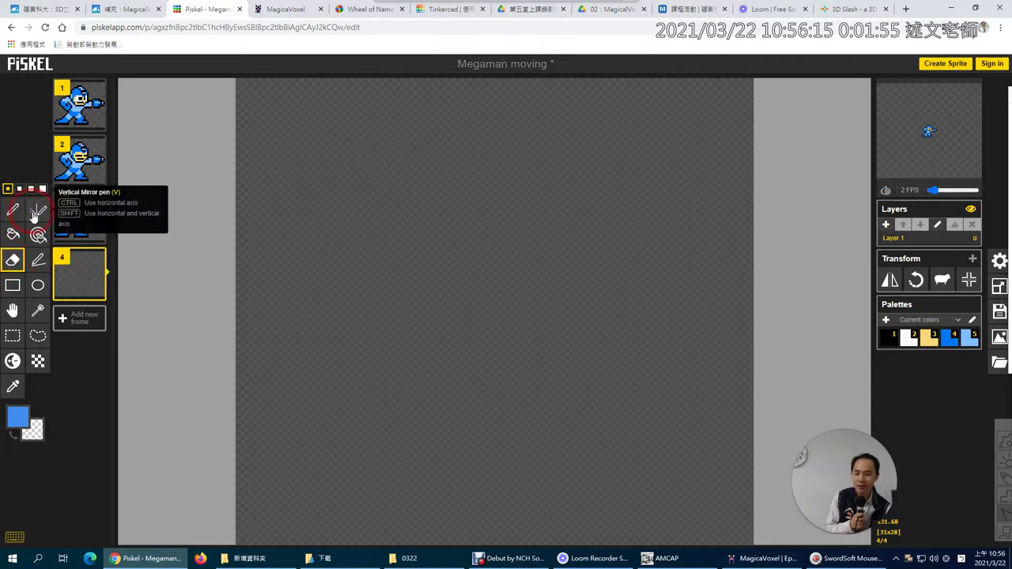
# Draw two symmetrical blue eyebrows 4 pixels wide and 2 by 2 pixel eyes on frame 4 with the Vertical Mirror pen.
pyautogui.click(35, 213)
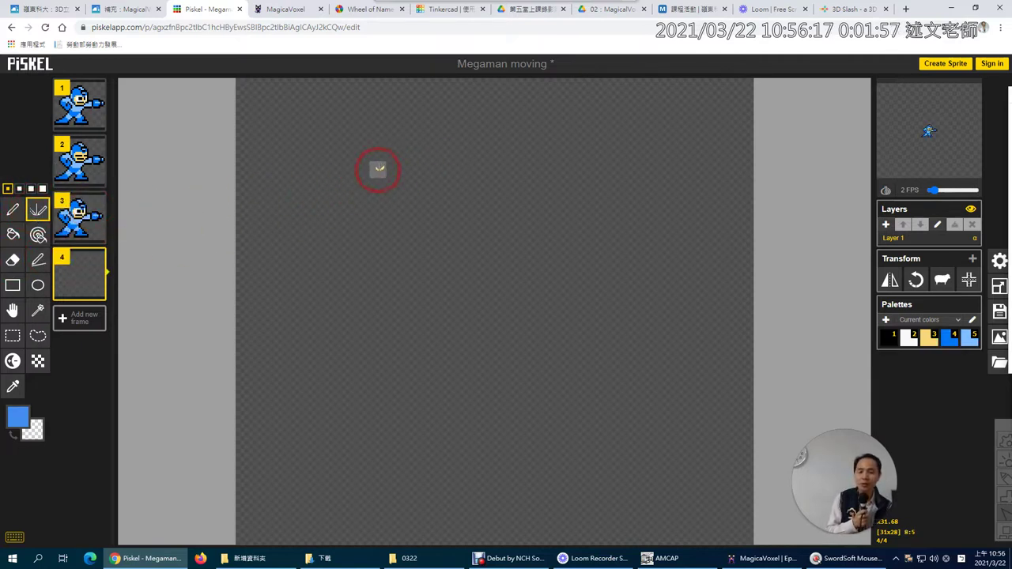
pyautogui.moveTo(373, 169); pyautogui.dragTo(413, 168)
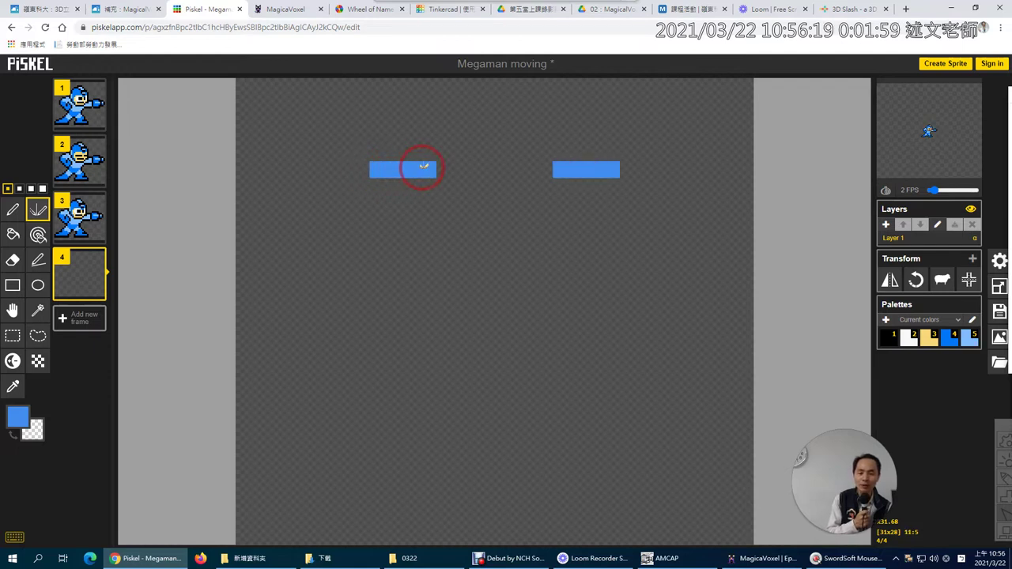
pyautogui.moveTo(396, 236); pyautogui.dragTo(403, 230)
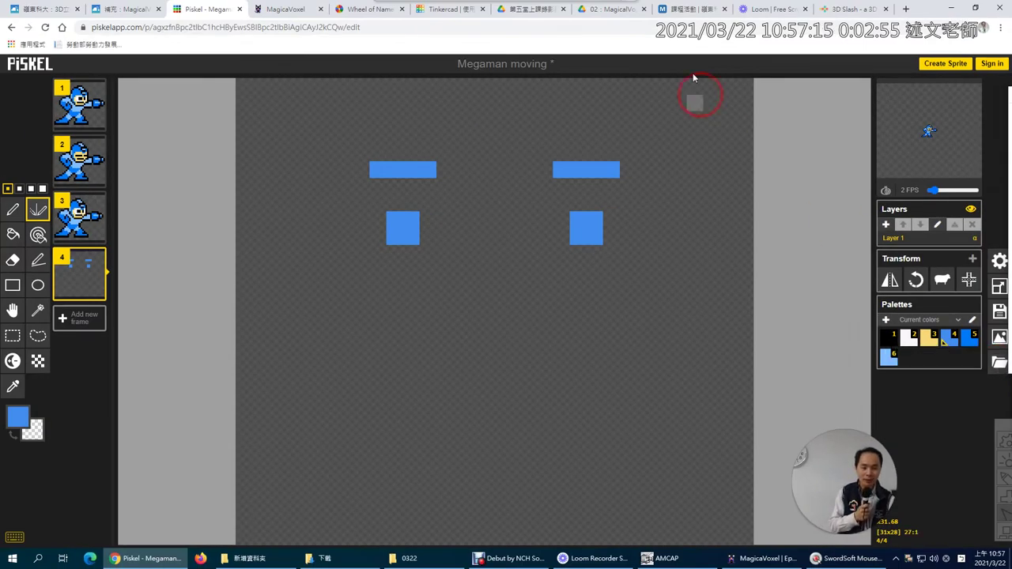
pyautogui.click(905, 9)
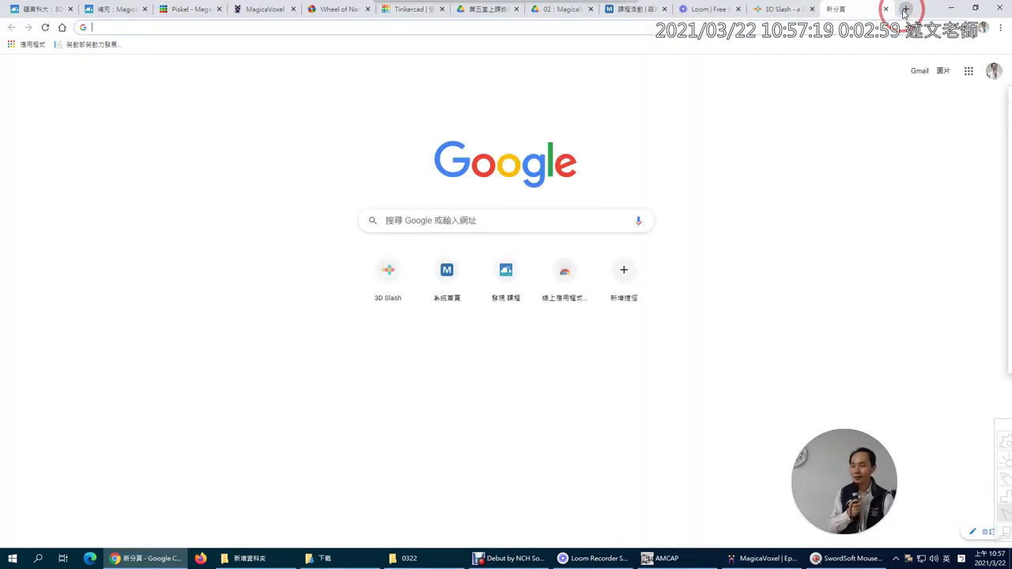
pyautogui.click(575, 221)
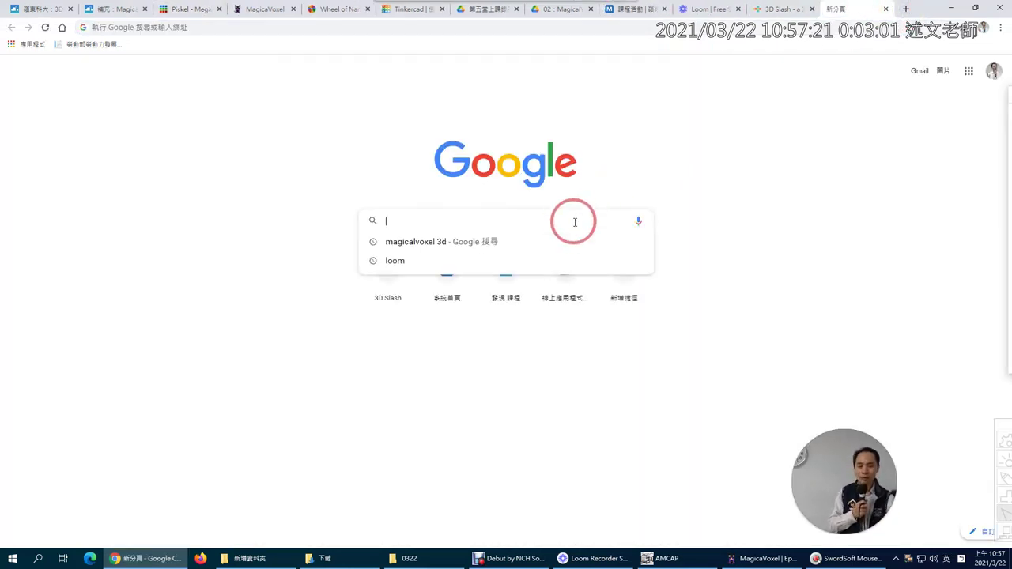
pyautogui.click(194, 10)
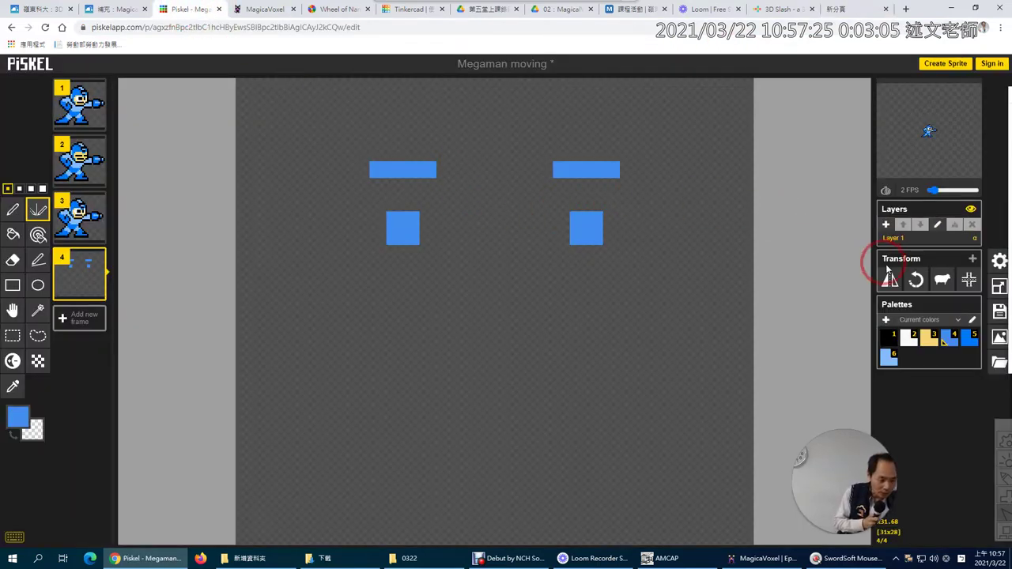
# Resize the canvas to 256 px wide and 256 px high with the aspect ratio unlocked.
pyautogui.click(999, 288)
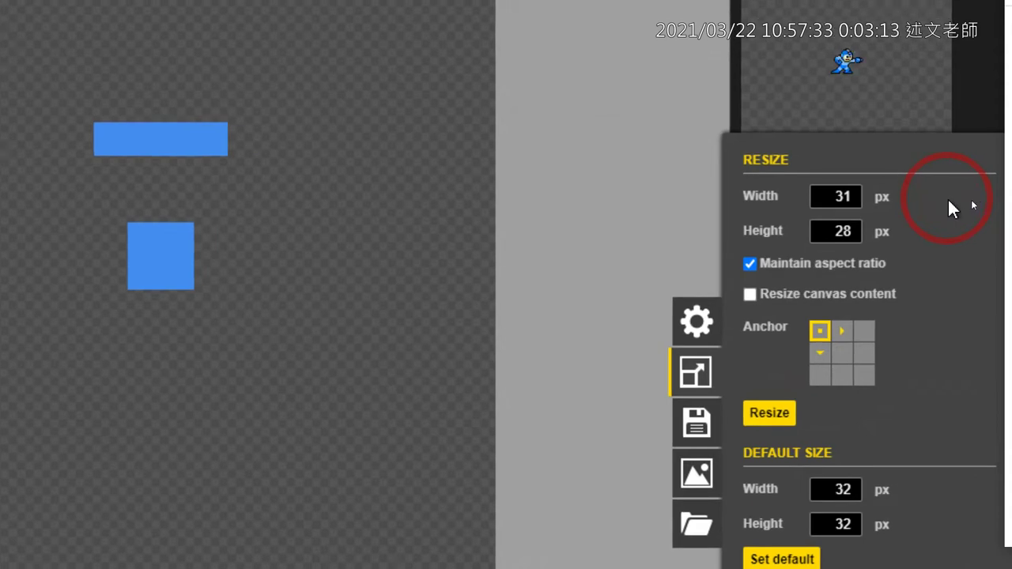
pyautogui.click(844, 232)
pyautogui.click(830, 195)
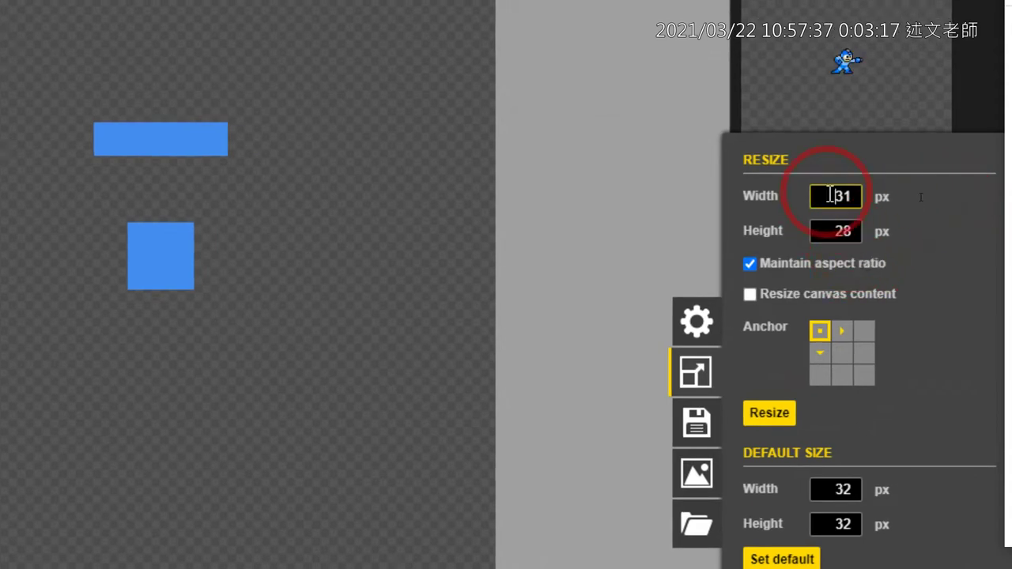
pyautogui.doubleClick(842, 196)
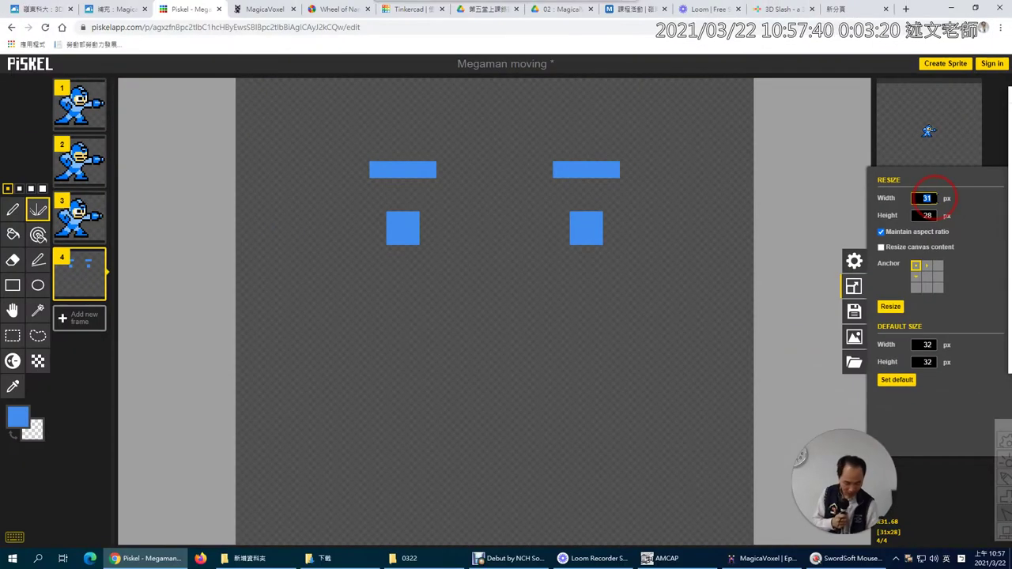
pyautogui.write('256')
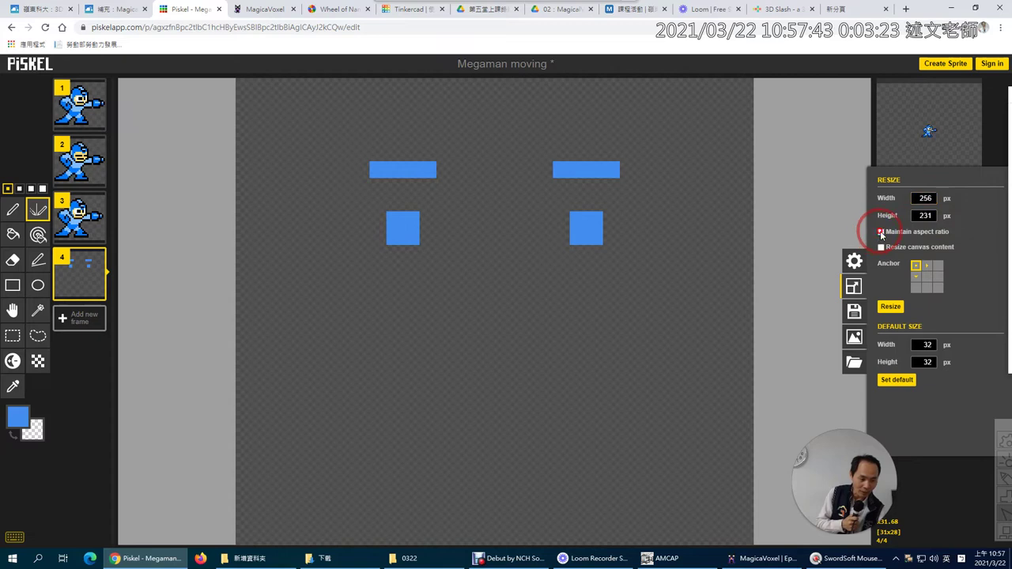
pyautogui.click(942, 220)
pyautogui.write('25')
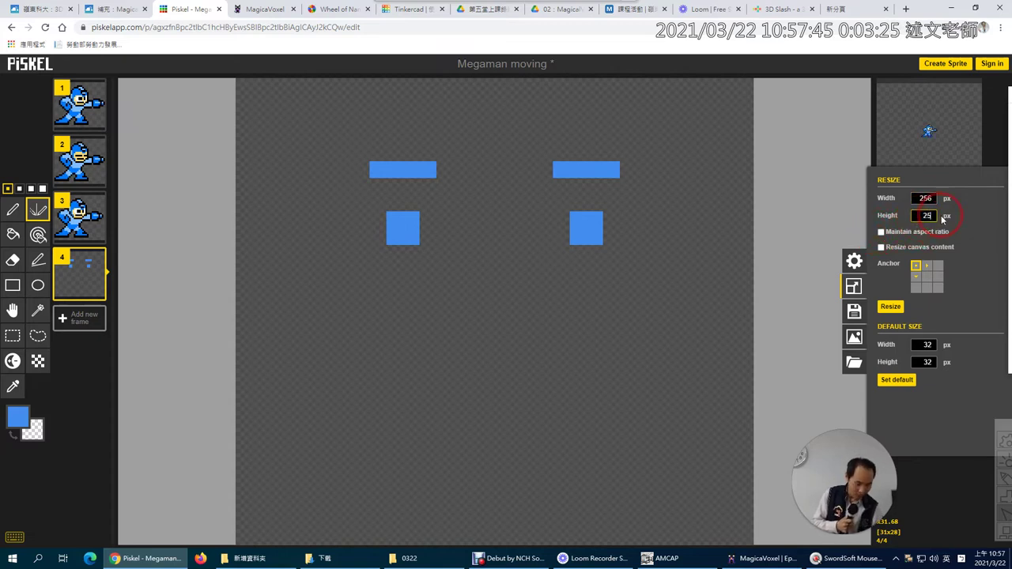
pyautogui.write('6')
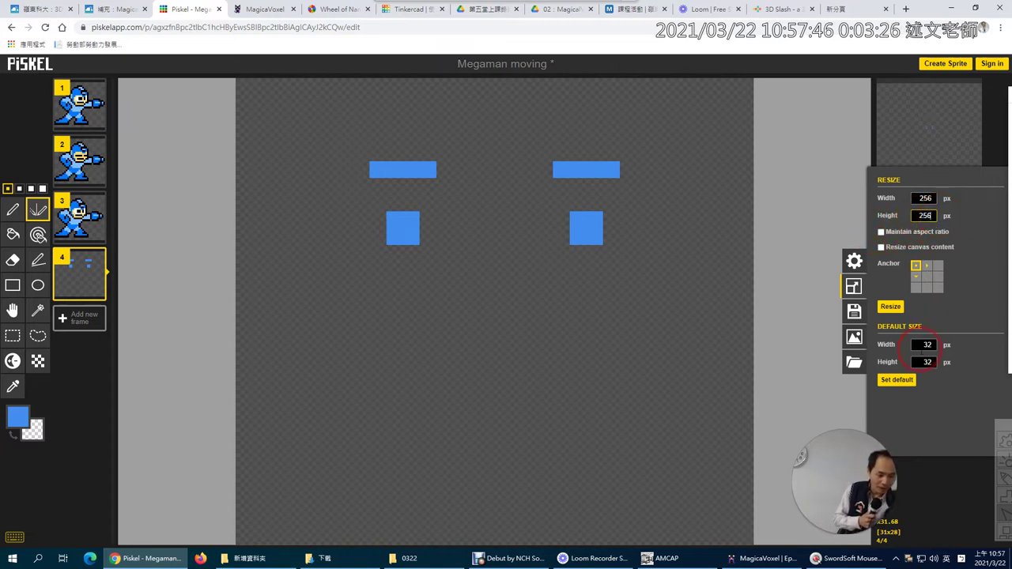
pyautogui.click(890, 306)
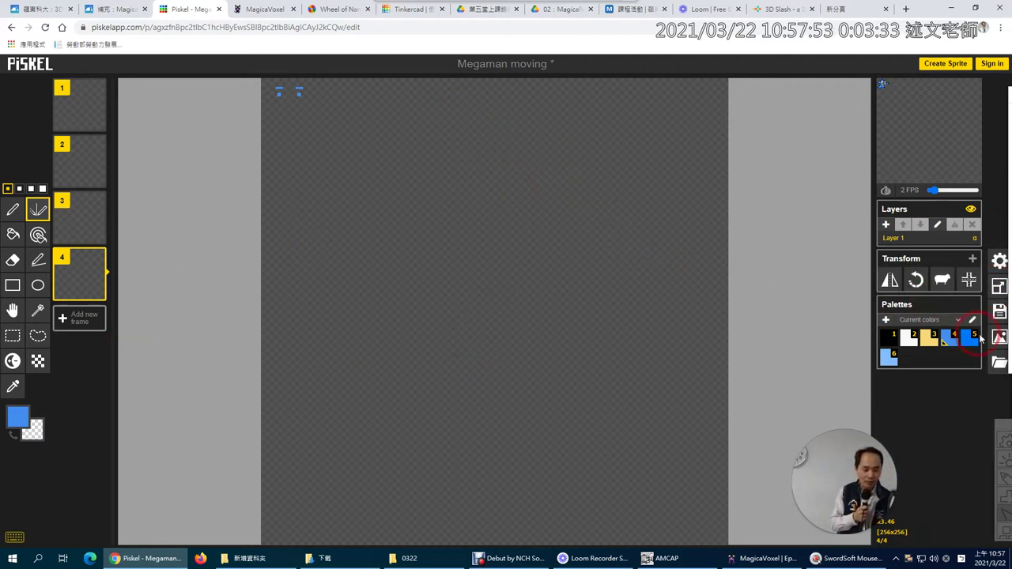
# Search Google Images for 鬼滅之刃 in the empty browser tab and look through the picture results.
pyautogui.click(848, 9)
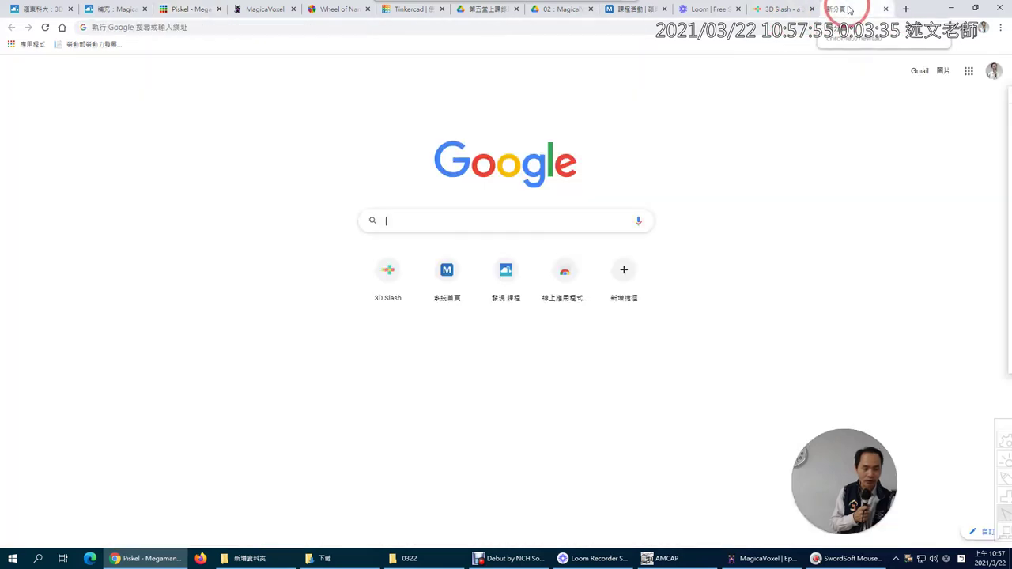
pyautogui.click(463, 222)
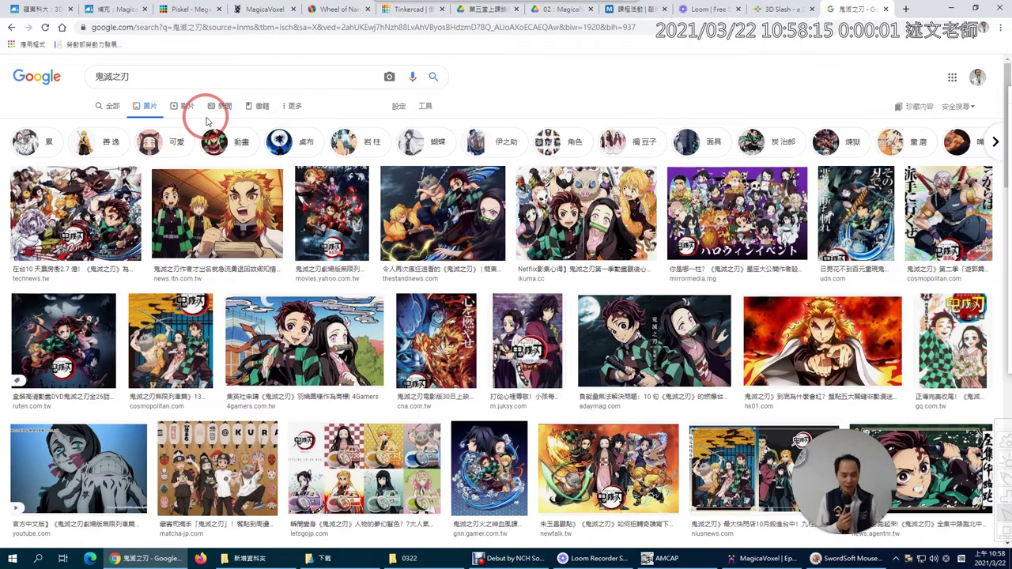
pyautogui.scroll(-4, 271, 229)
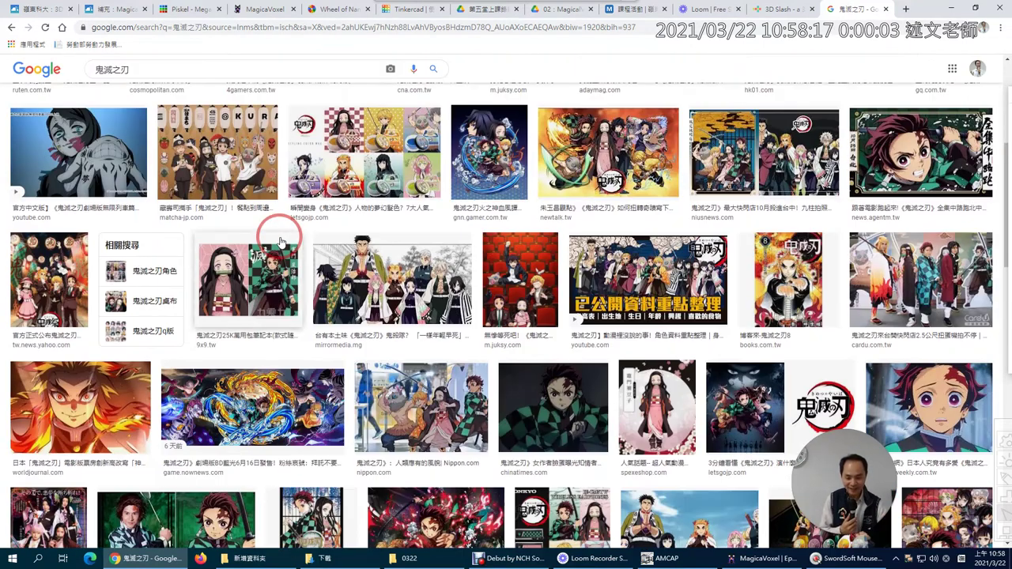
pyautogui.scroll(-3, 335, 259)
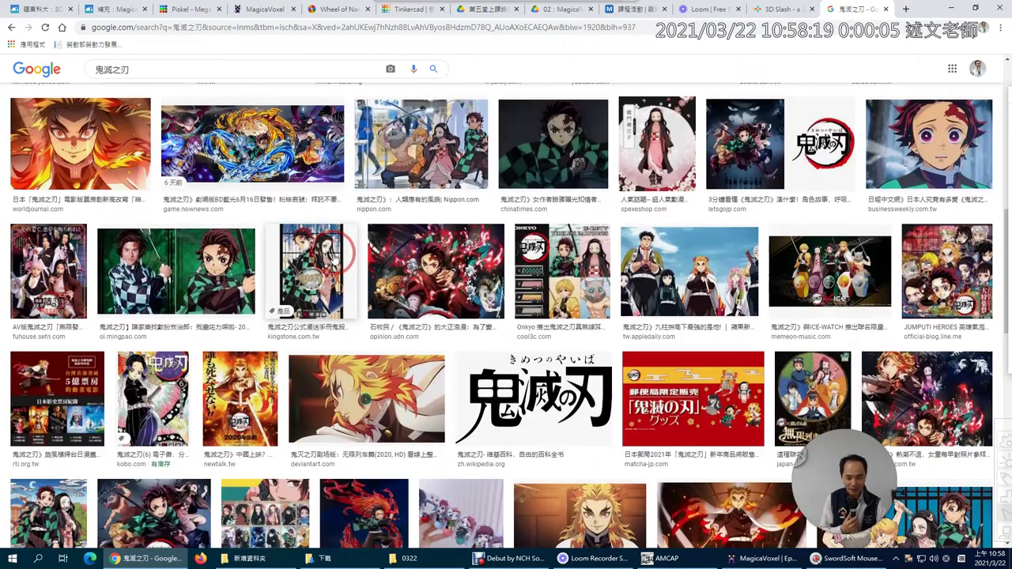
pyautogui.scroll(8, 336, 256)
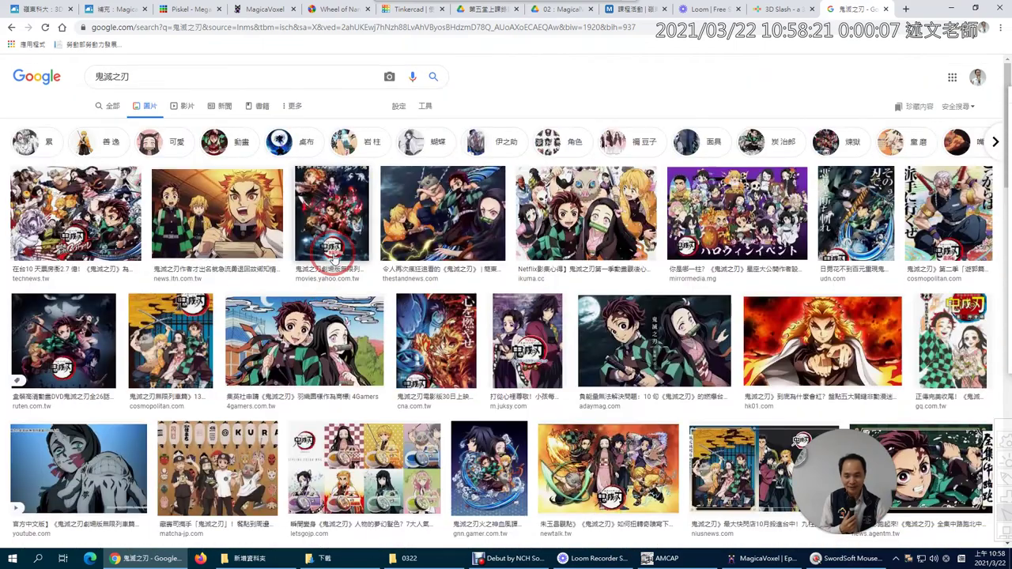
# Refine the image search to 鬼滅之刃 png.
pyautogui.click(176, 78)
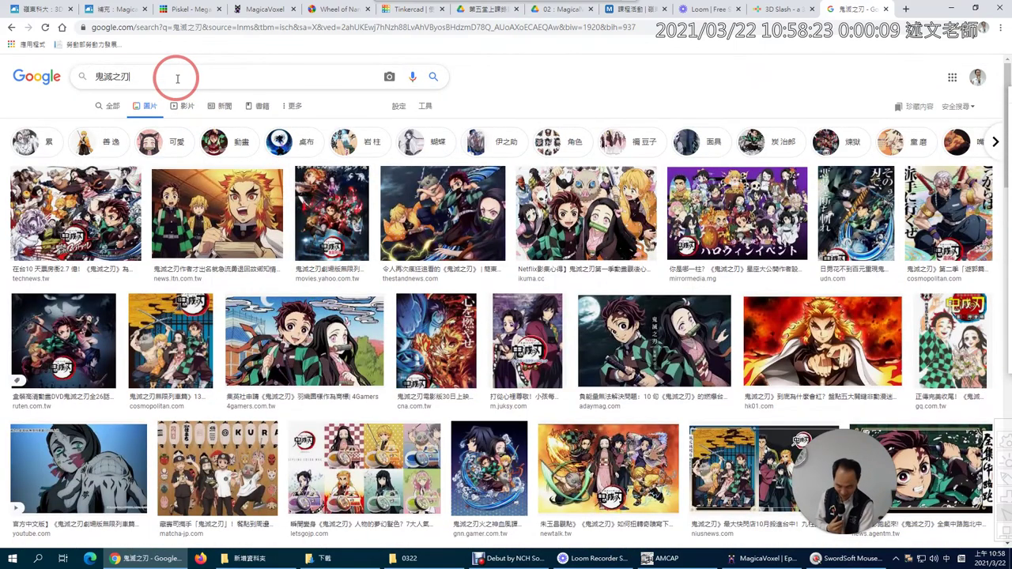
pyautogui.write('伊')
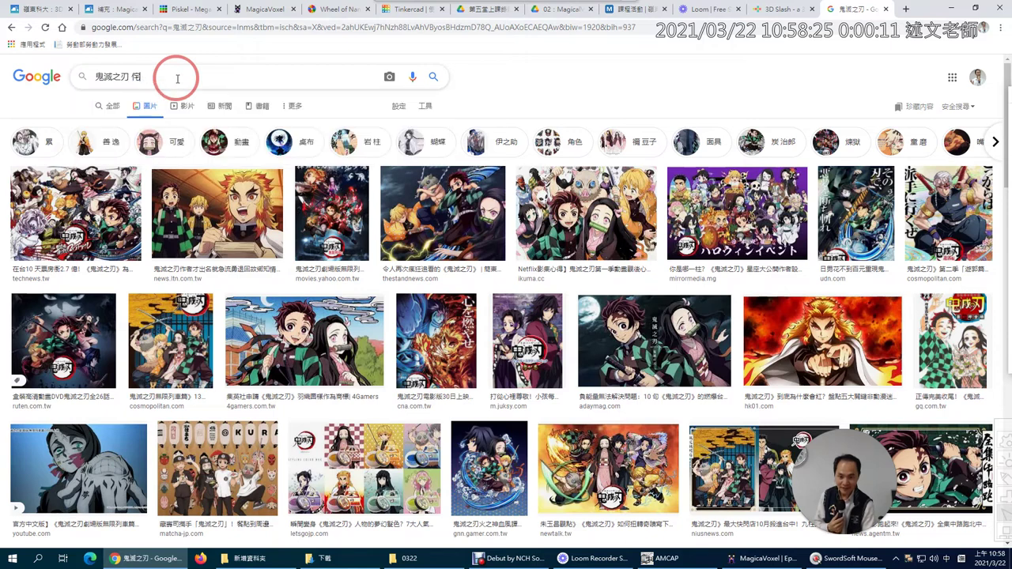
pyautogui.press('BackSpace')
pyautogui.write('png')
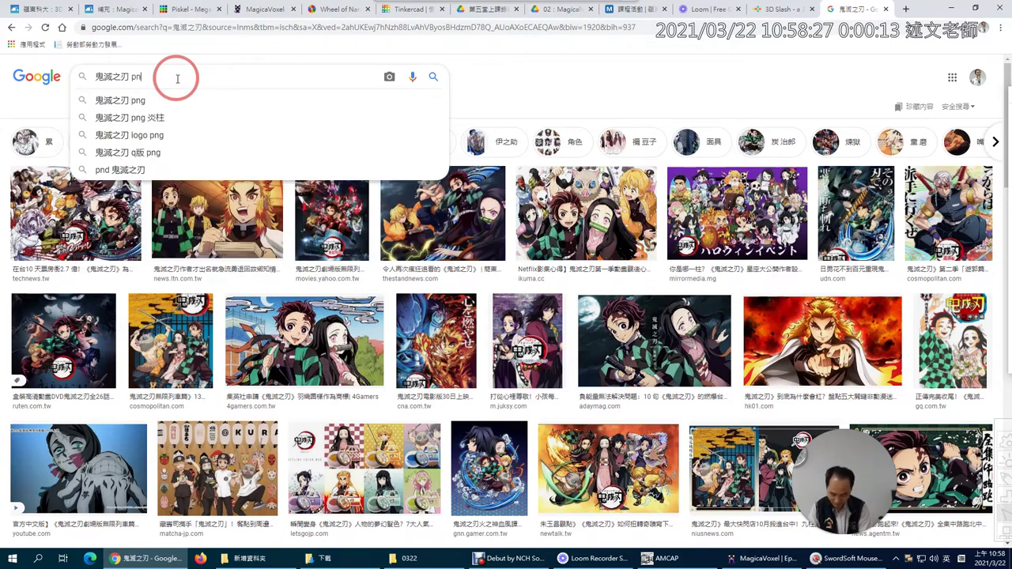
pyautogui.press('Return')
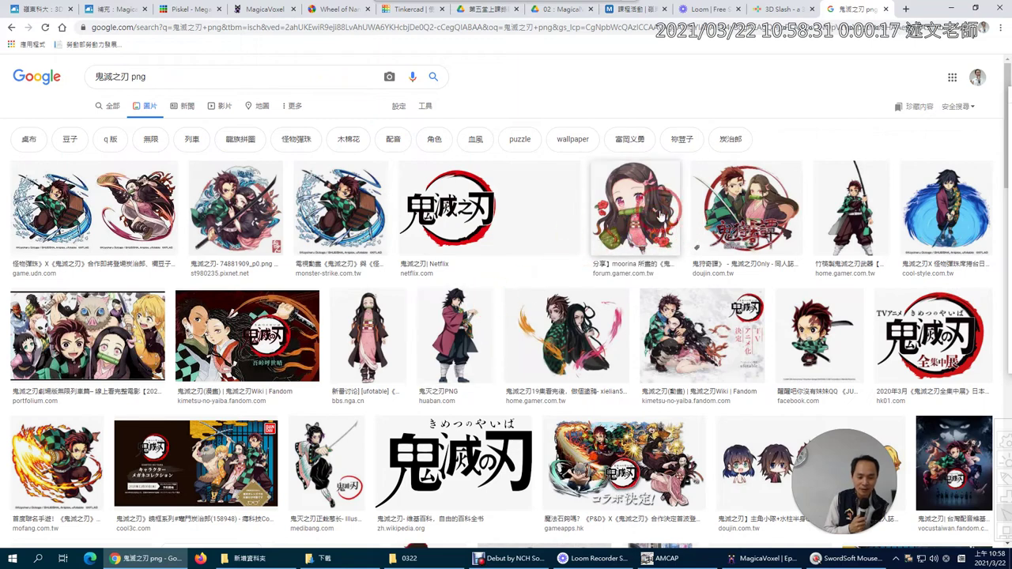
# Open the full-length picture of the girl in the pink kimono and save it as a PNG in the 下載 folder.
pyautogui.click(367, 336)
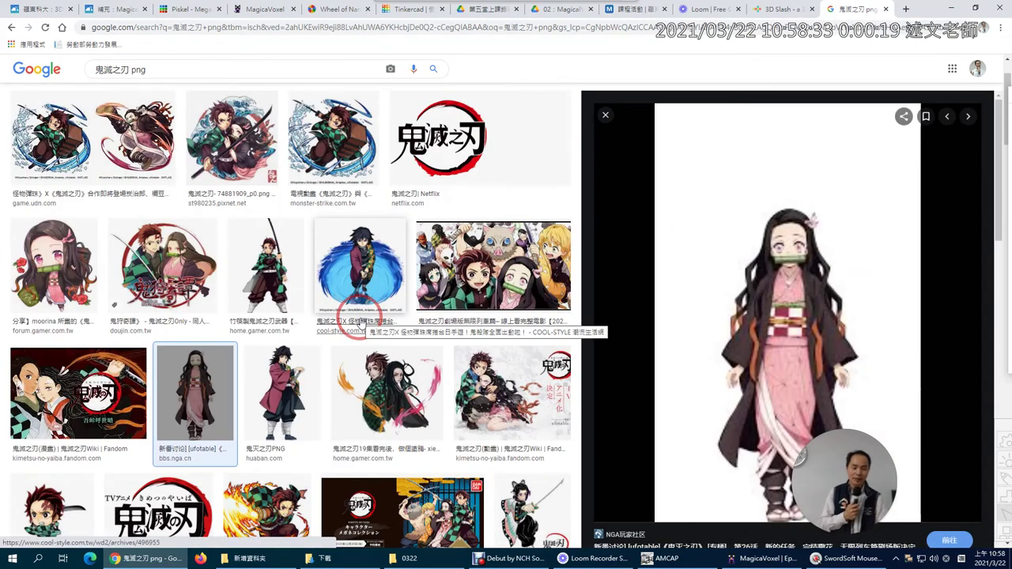
pyautogui.rightClick(777, 282)
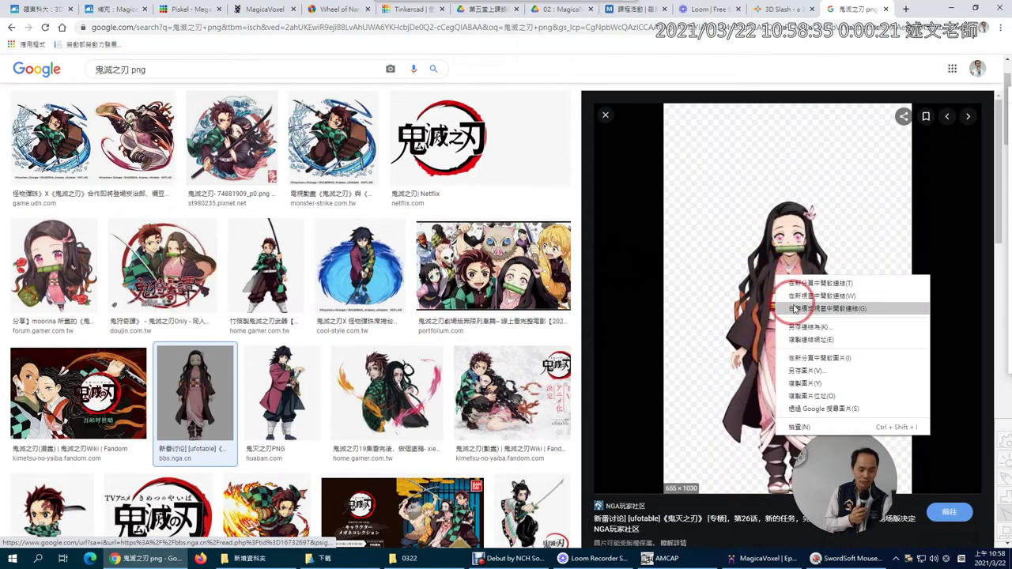
pyautogui.click(799, 351)
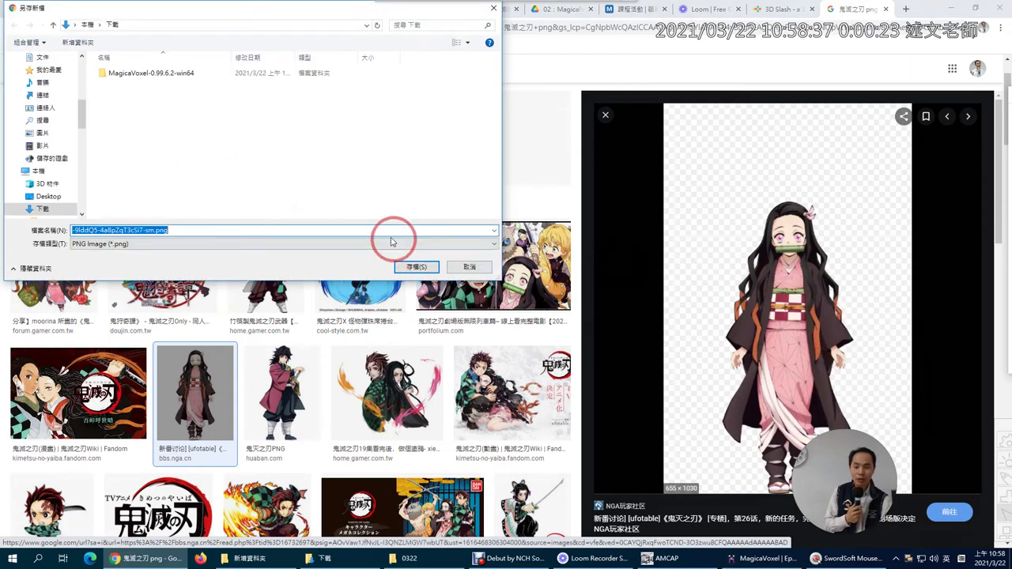
pyautogui.click(416, 267)
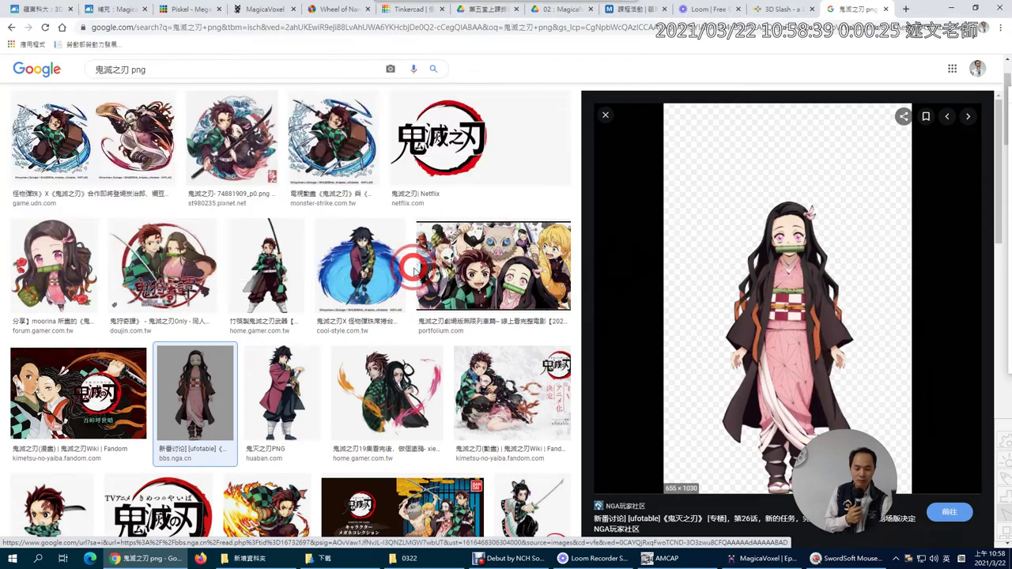
# Switch back to Piskel and load the downloaded character PNG from the 下載 folder for import from picture.
pyautogui.click(207, 9)
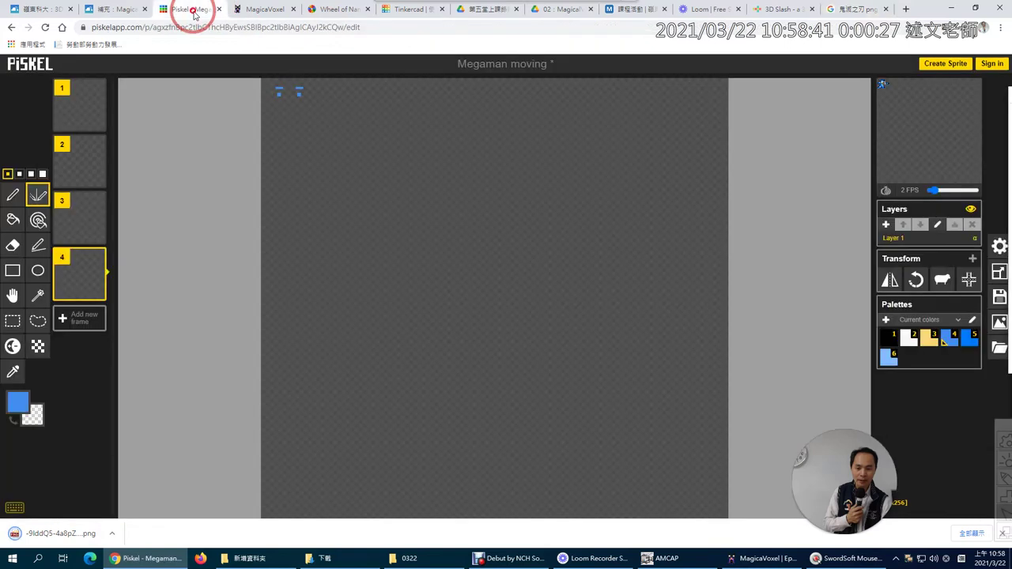
pyautogui.click(999, 349)
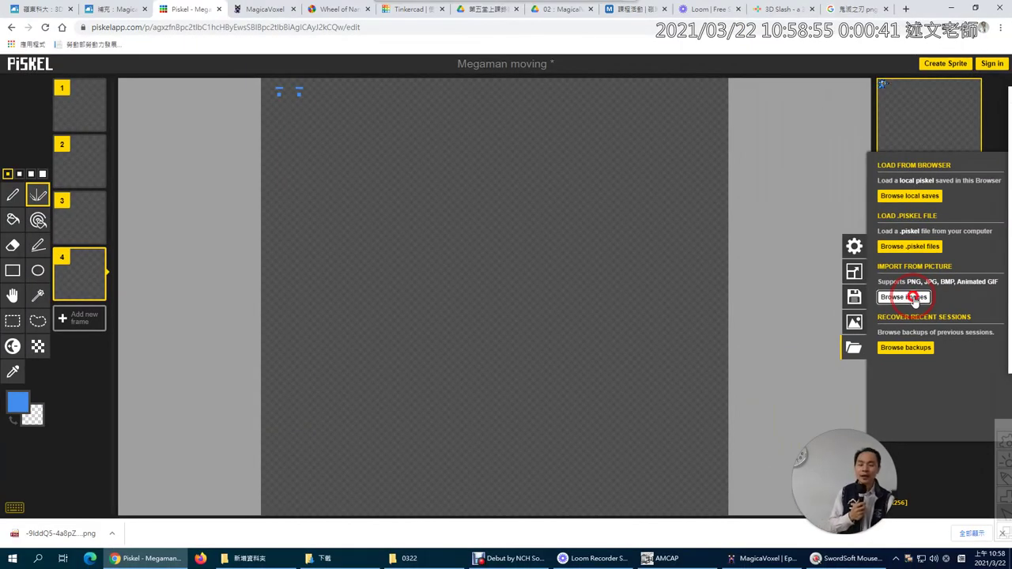
pyautogui.click(913, 297)
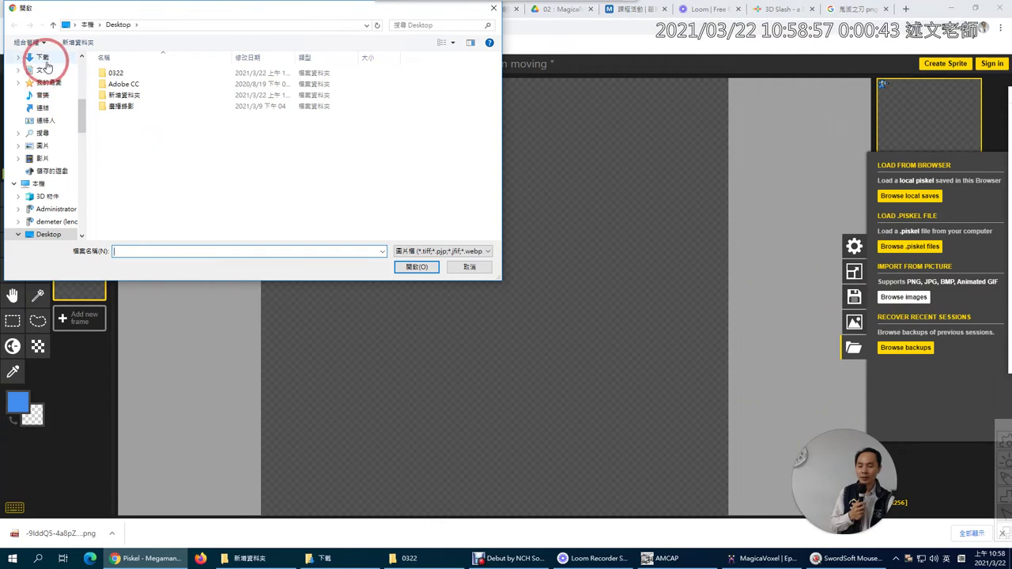
pyautogui.click(42, 58)
pyautogui.doubleClick(186, 101)
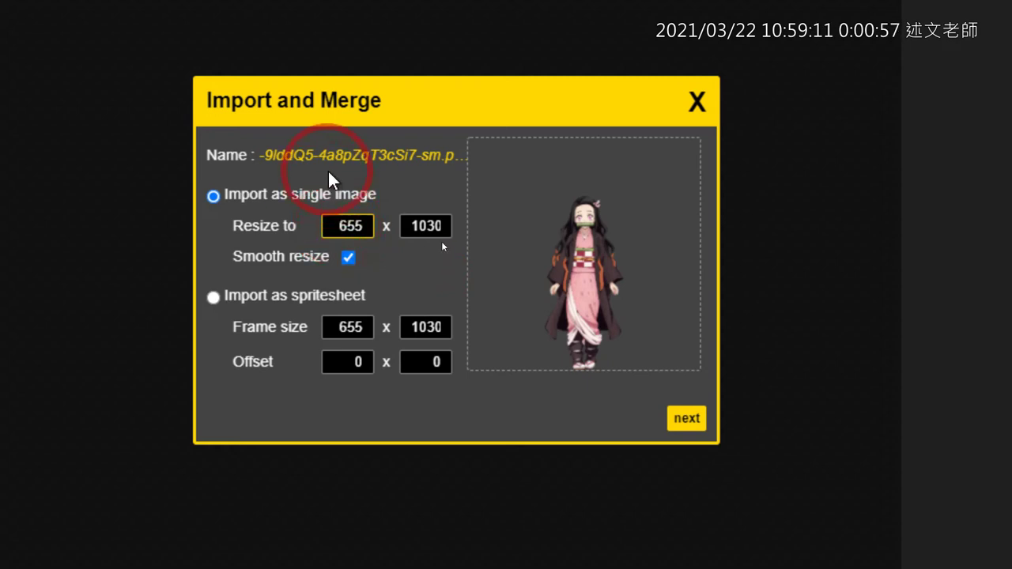
# Set the picture to import as a spritesheet with a frame size of 256 x 256 and proceed to the merge options.
pyautogui.click(292, 299)
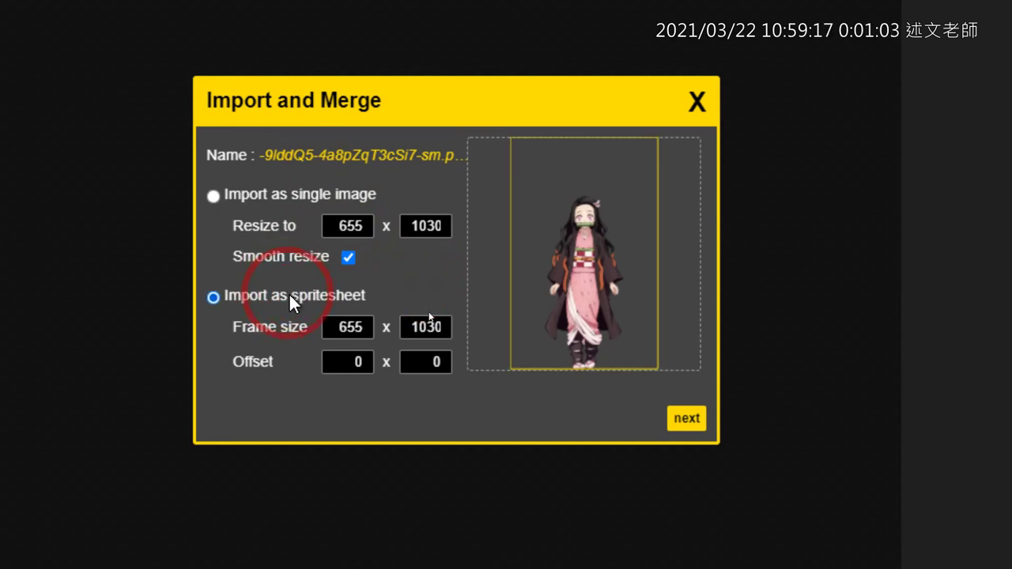
pyautogui.moveTo(330, 327); pyautogui.dragTo(362, 326)
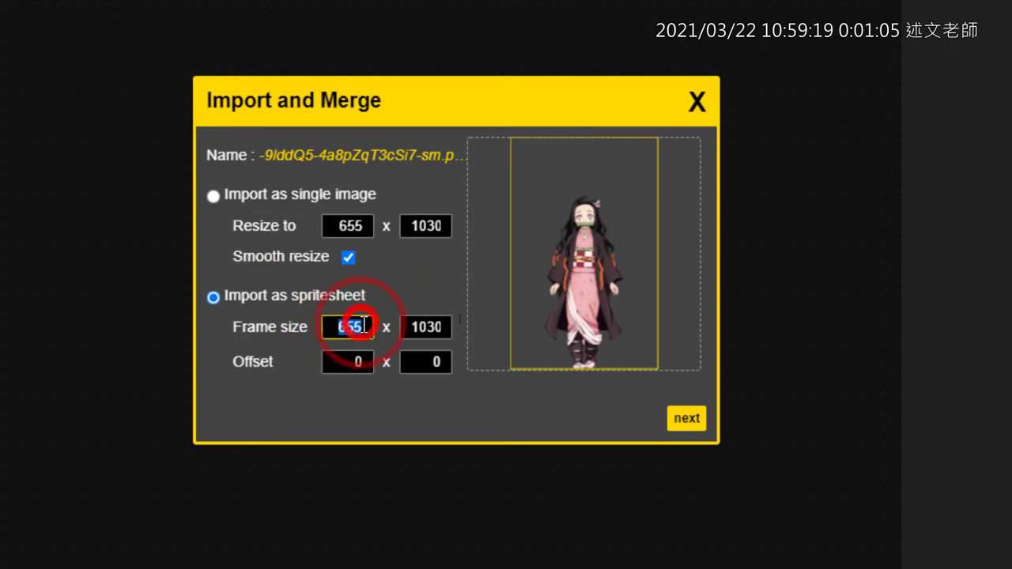
pyautogui.write('256')
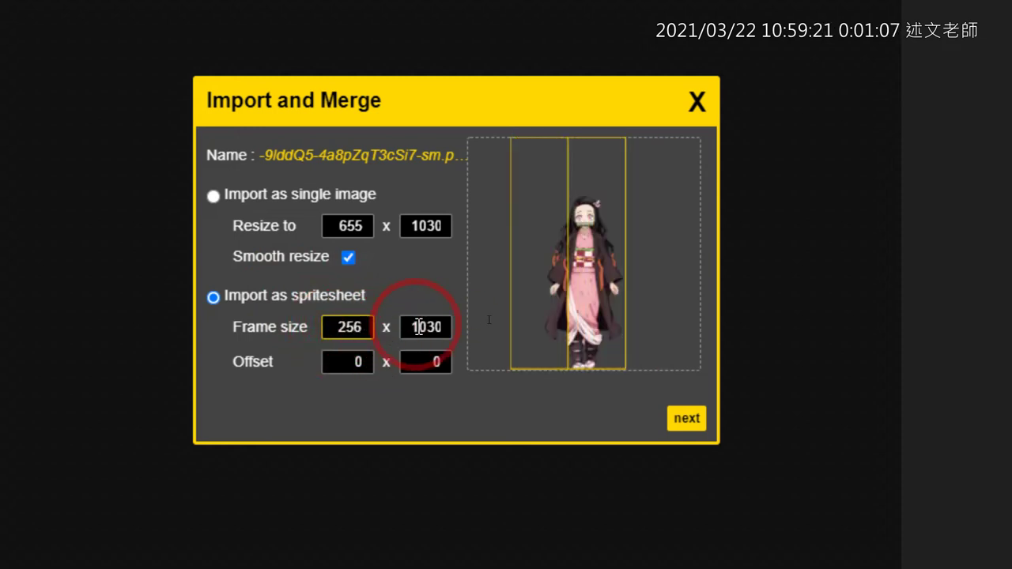
pyautogui.moveTo(411, 329); pyautogui.dragTo(446, 327)
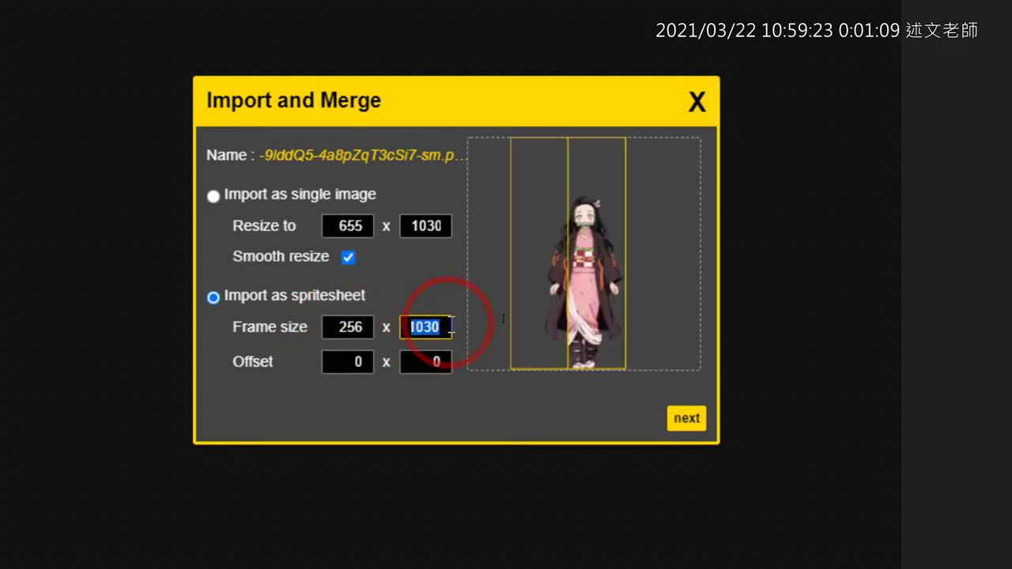
pyautogui.write('256')
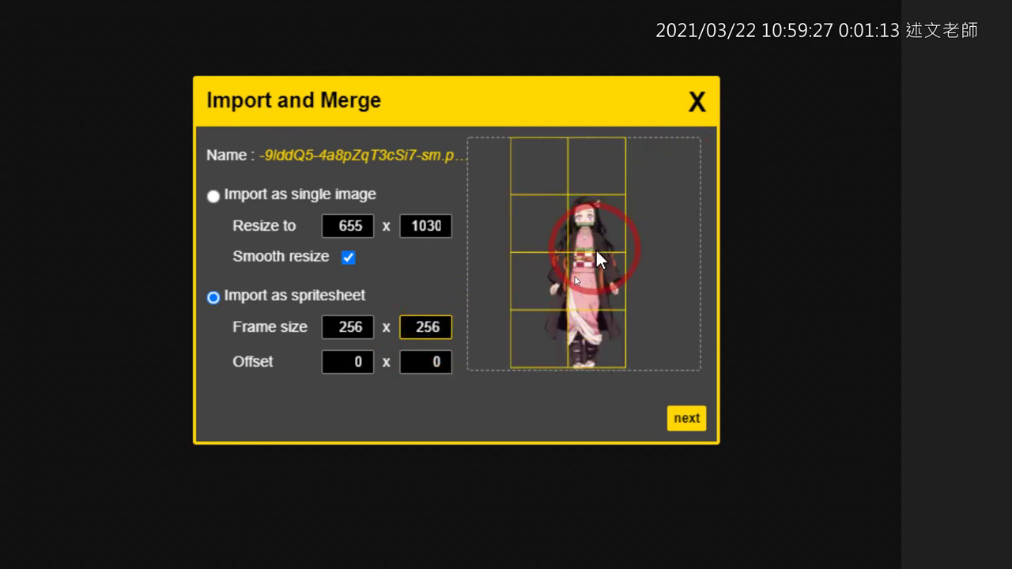
pyautogui.click(677, 422)
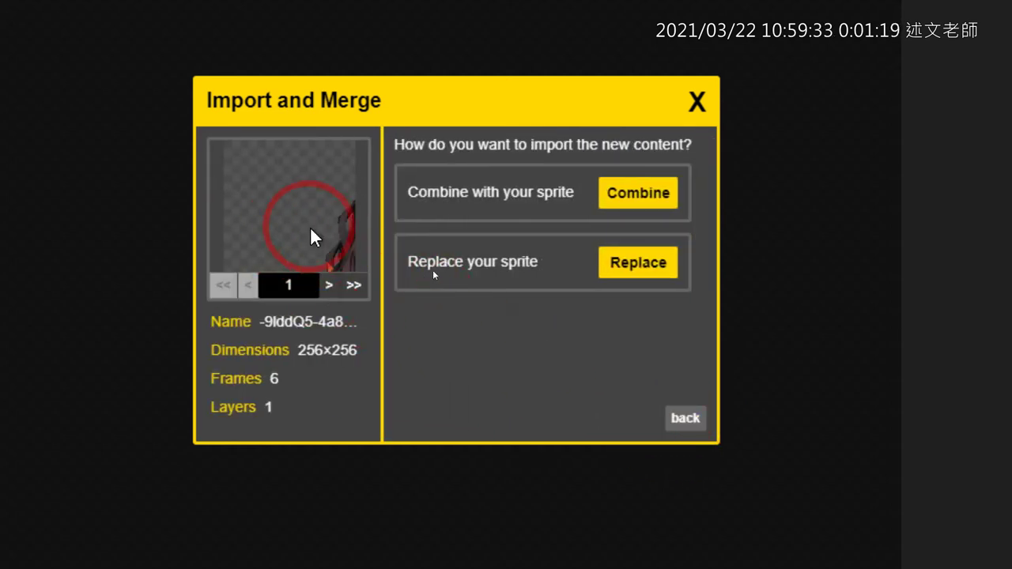
# Preview the second imported frame, then combine the import with the current sprite as new frames with frame 4 as the insertion frame.
pyautogui.click(330, 296)
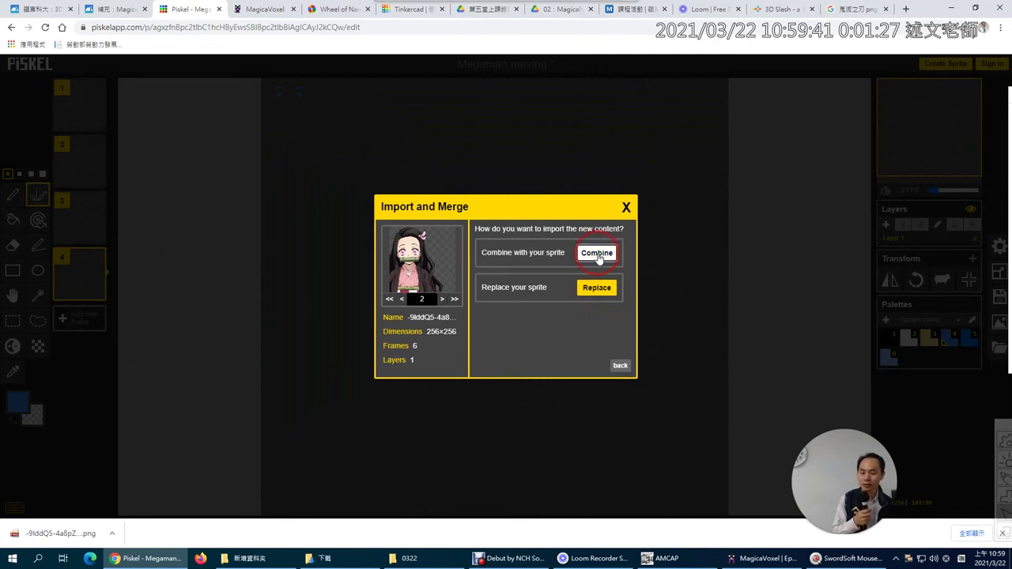
pyautogui.click(597, 253)
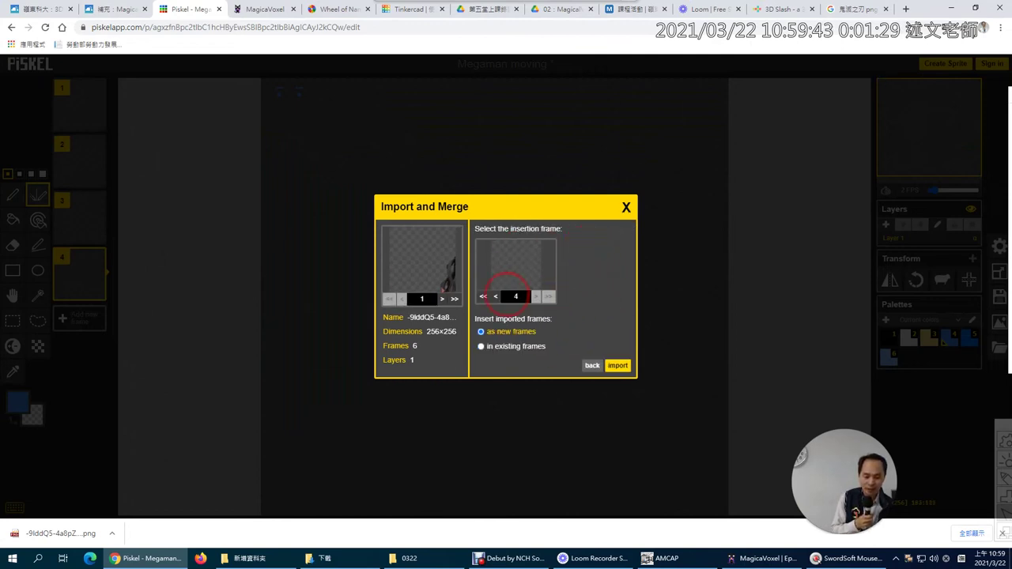
pyautogui.click(616, 365)
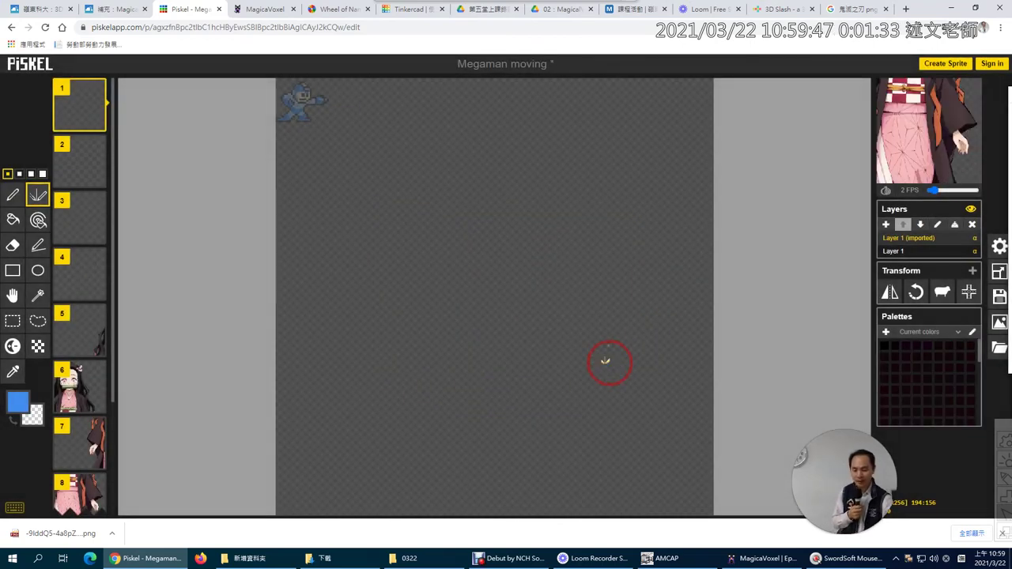
# Examine the imported character pieces on frames 5 to 10 one by one.
pyautogui.click(86, 328)
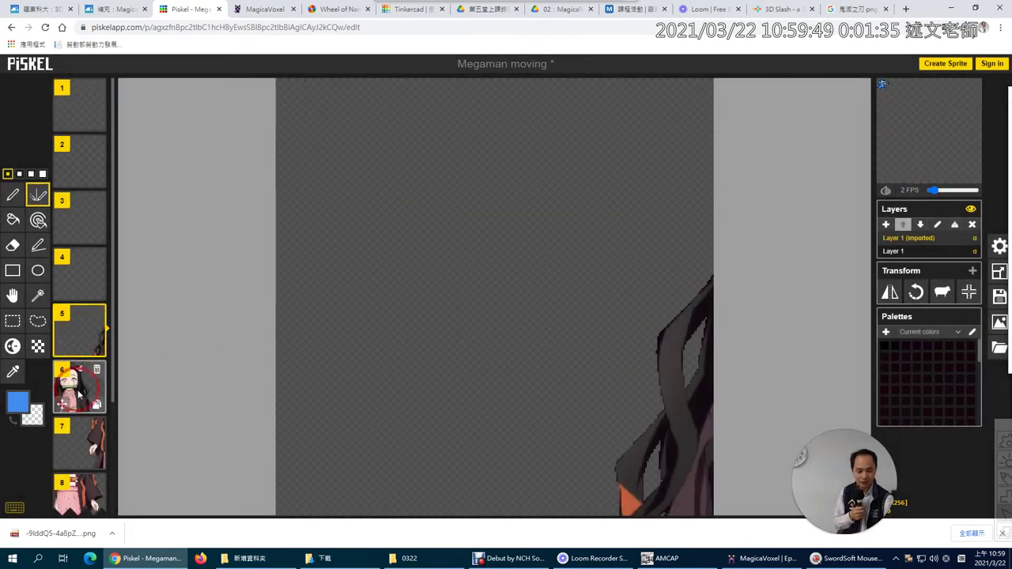
pyautogui.click(78, 393)
pyautogui.click(79, 445)
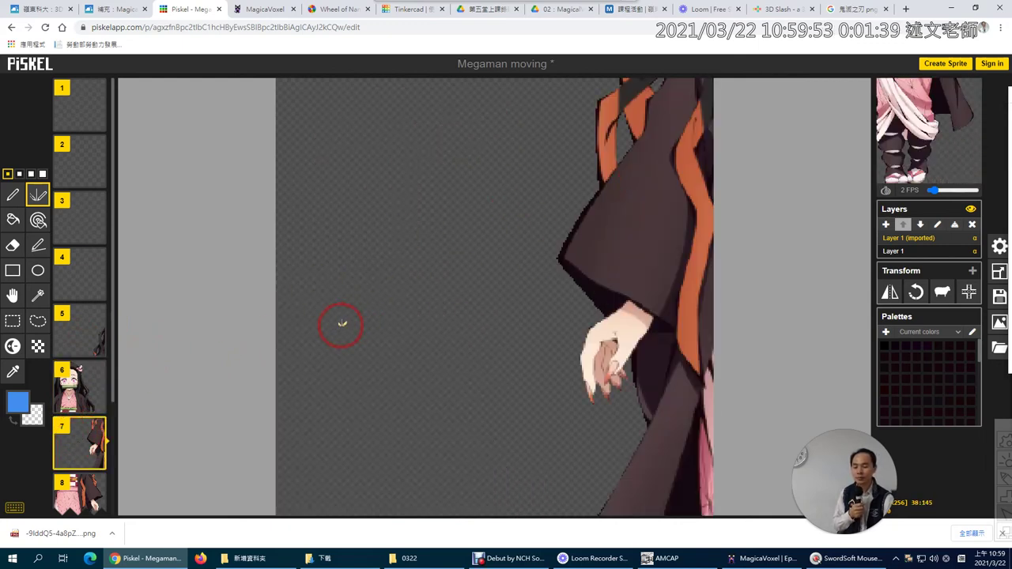
pyautogui.click(87, 488)
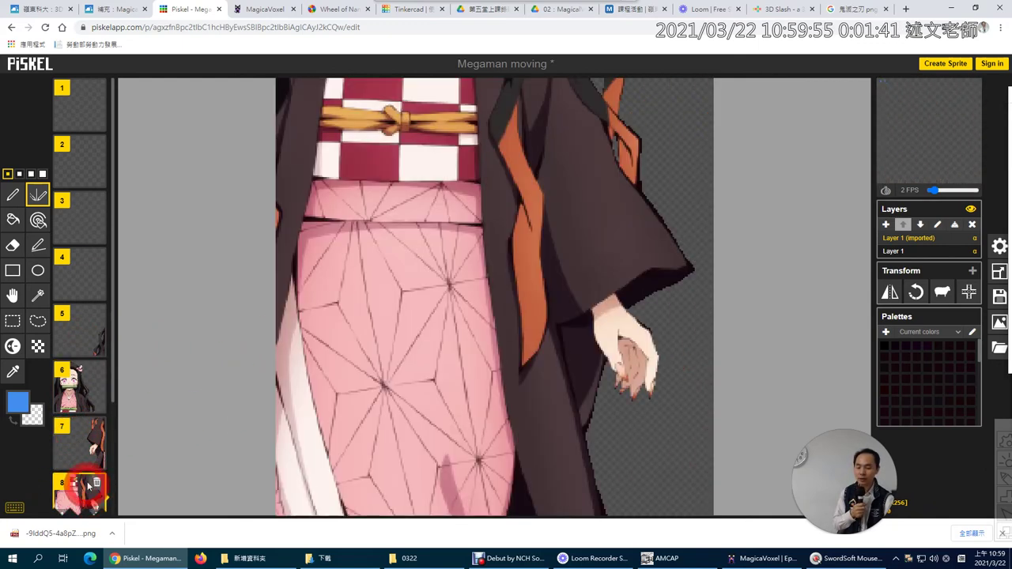
pyautogui.click(74, 405)
pyautogui.scroll(-2, 74, 407)
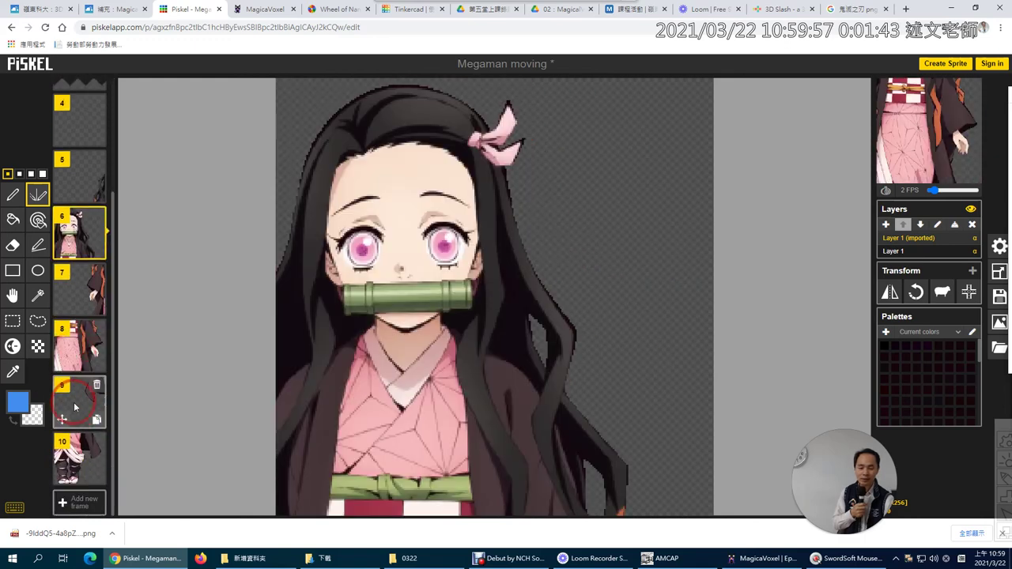
pyautogui.click(75, 407)
pyautogui.click(78, 465)
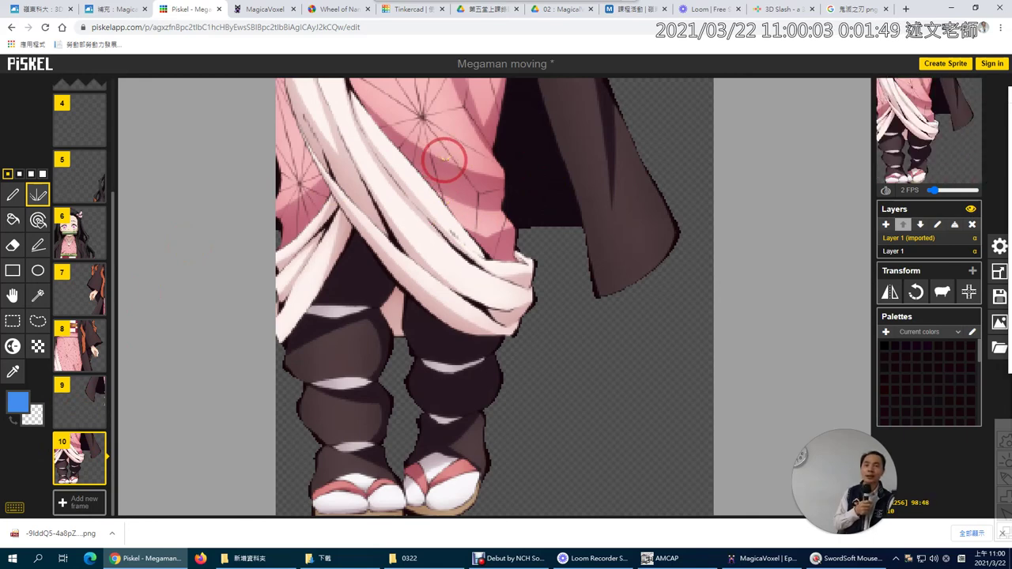
pyautogui.click(79, 233)
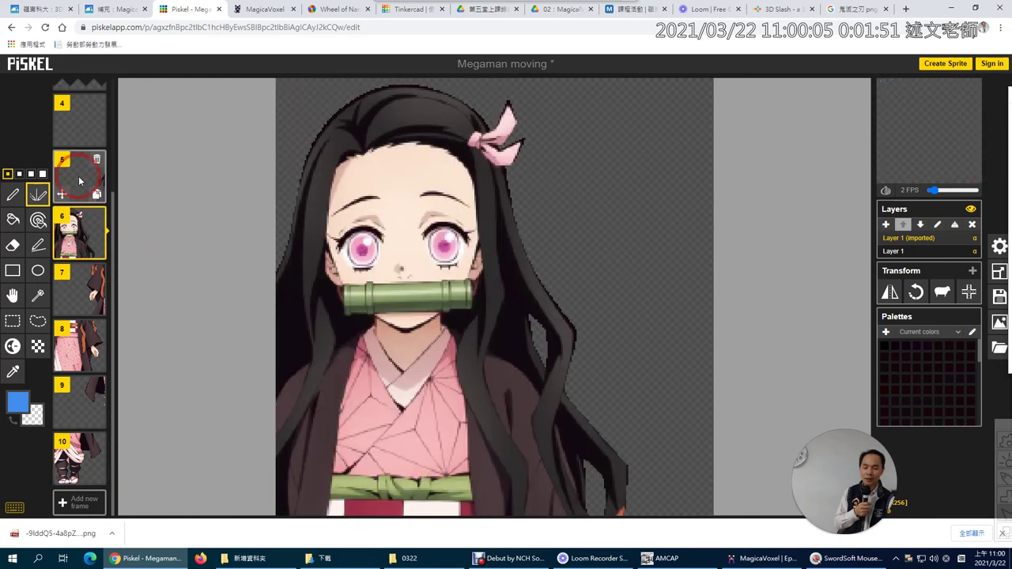
pyautogui.click(79, 182)
pyautogui.click(82, 238)
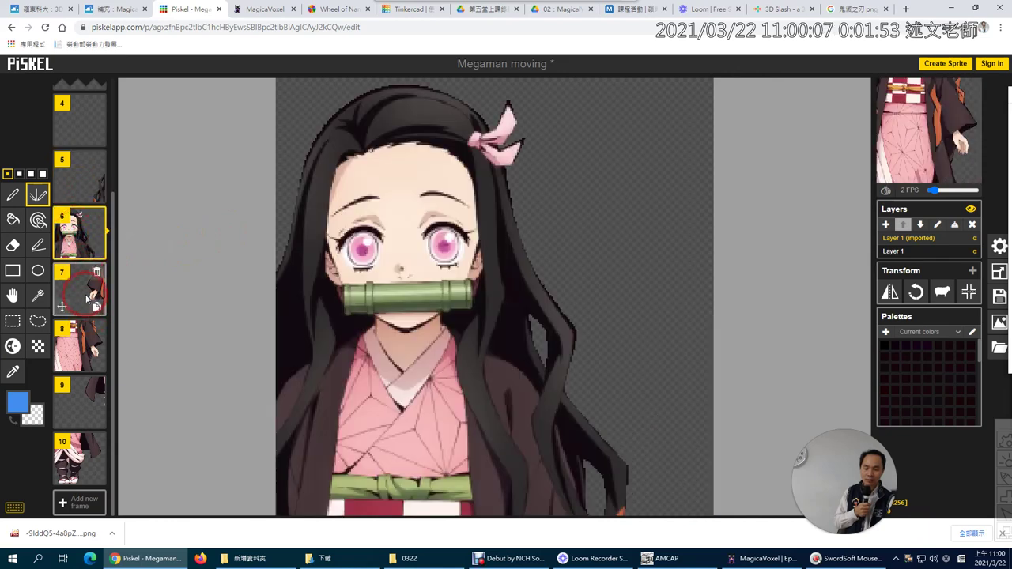
pyautogui.click(88, 299)
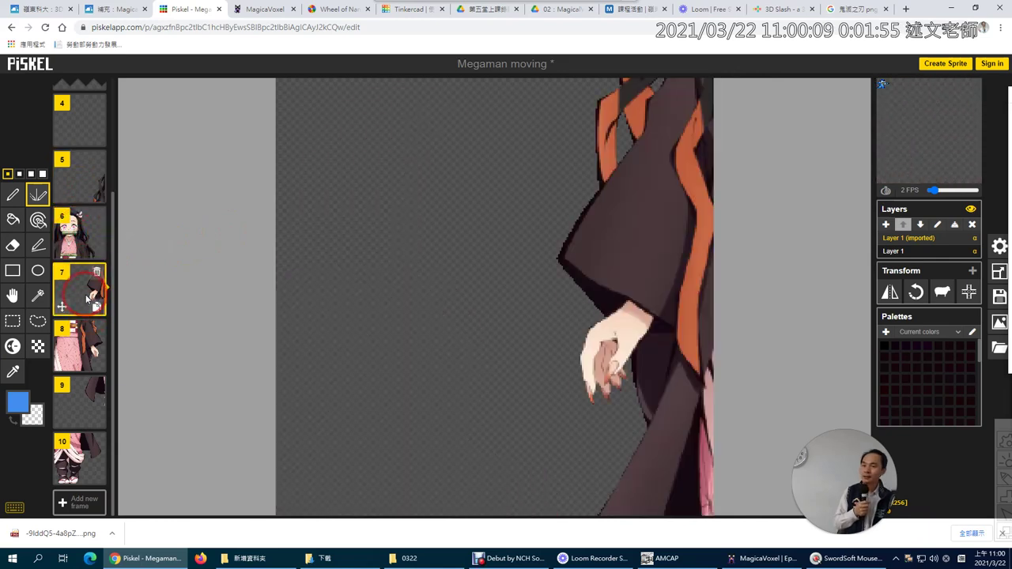